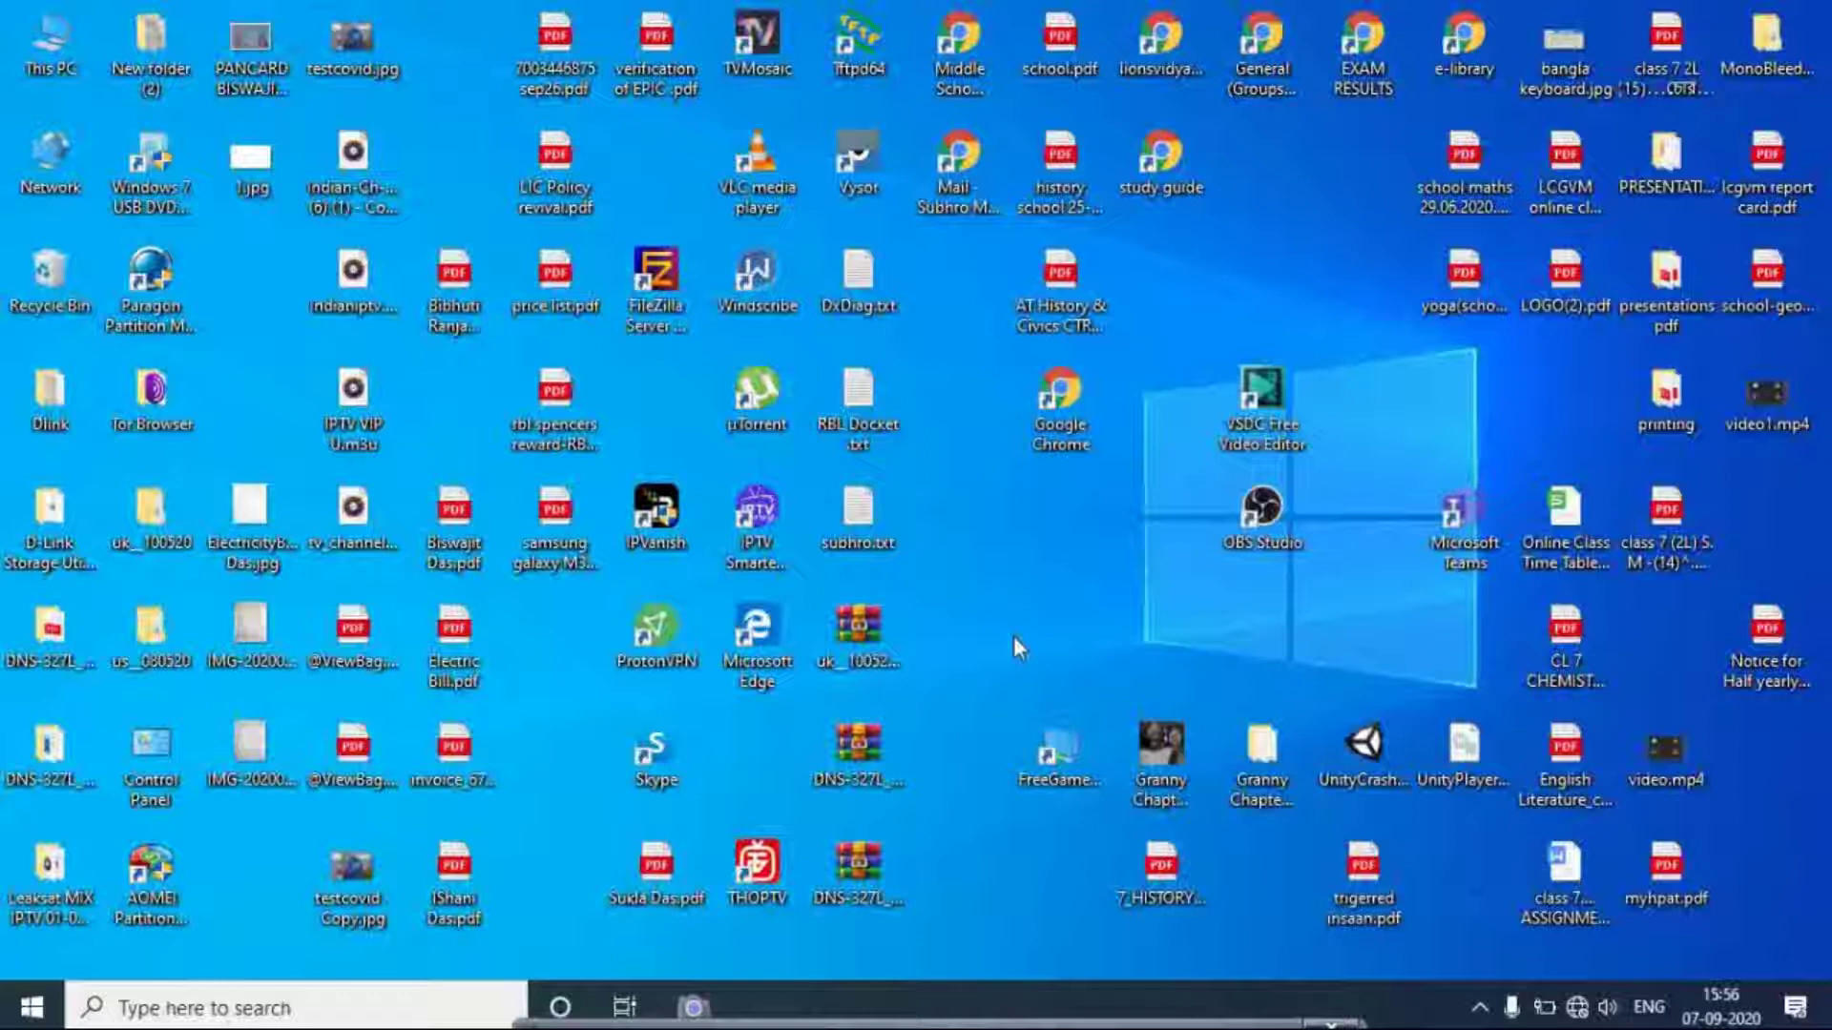
- Search Windows for VLC media player and launch it
left_click(236, 1017)
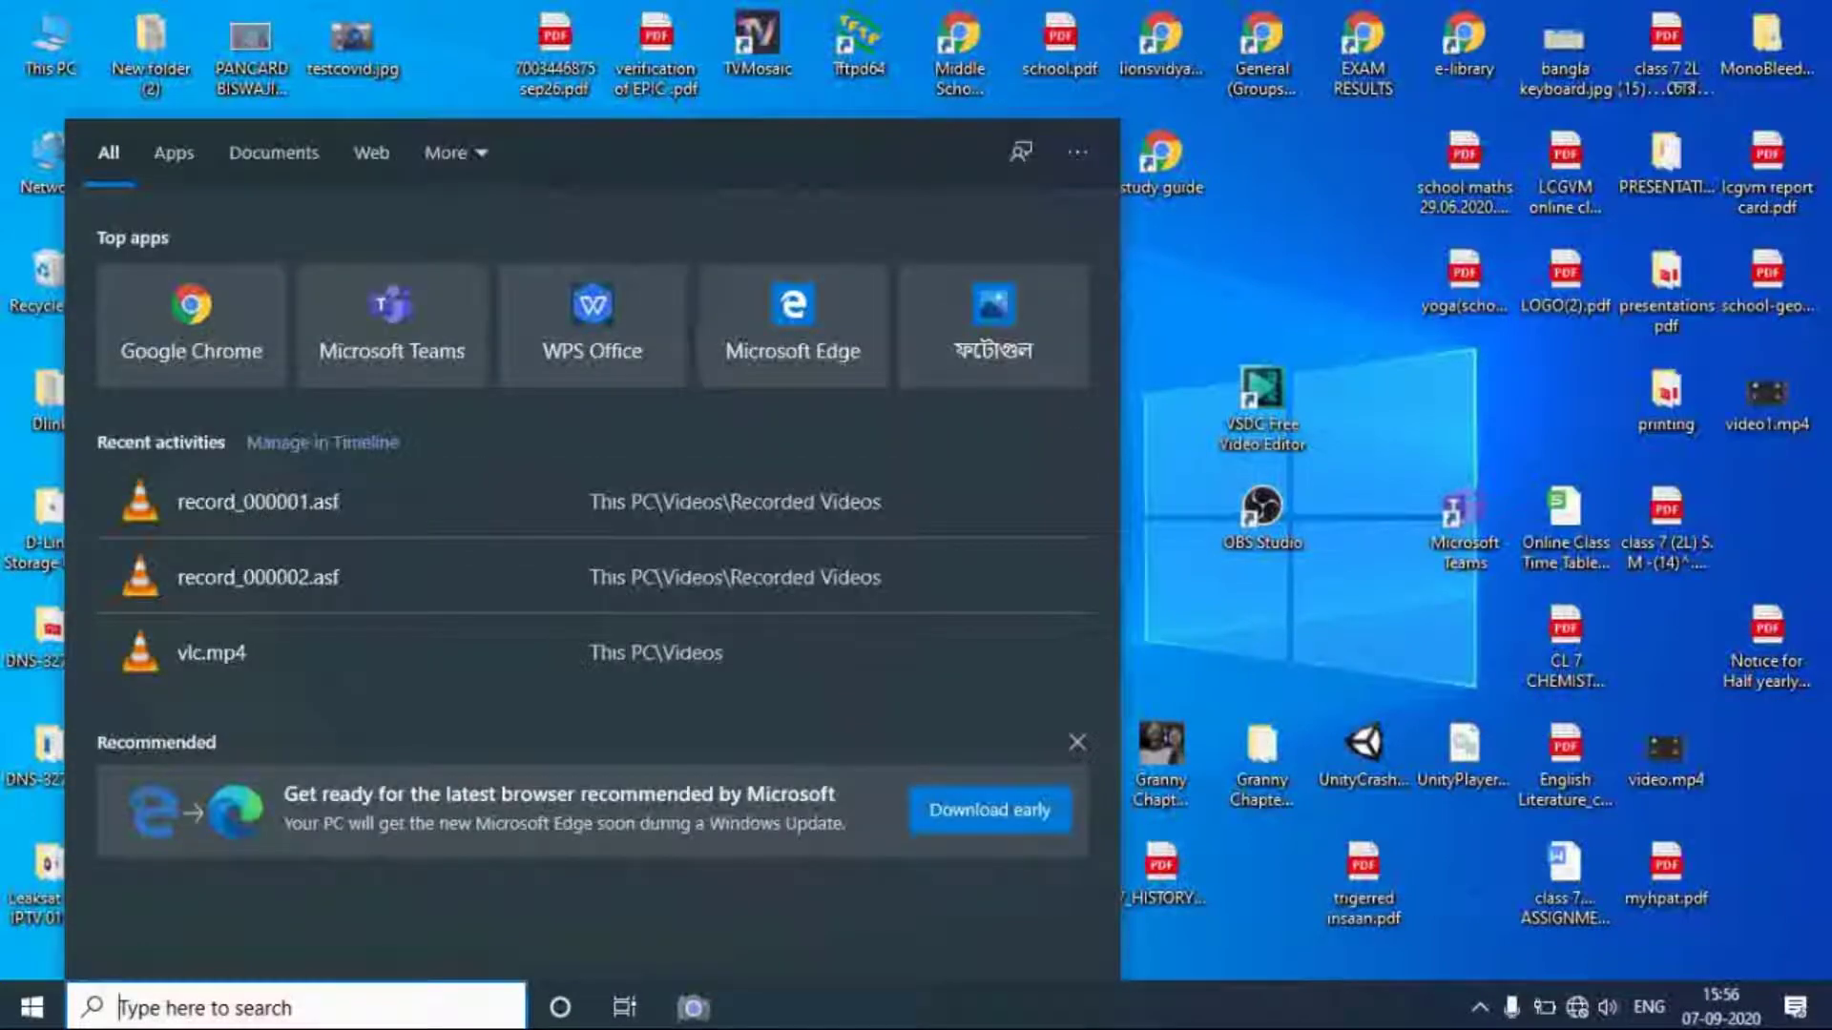
type("l")
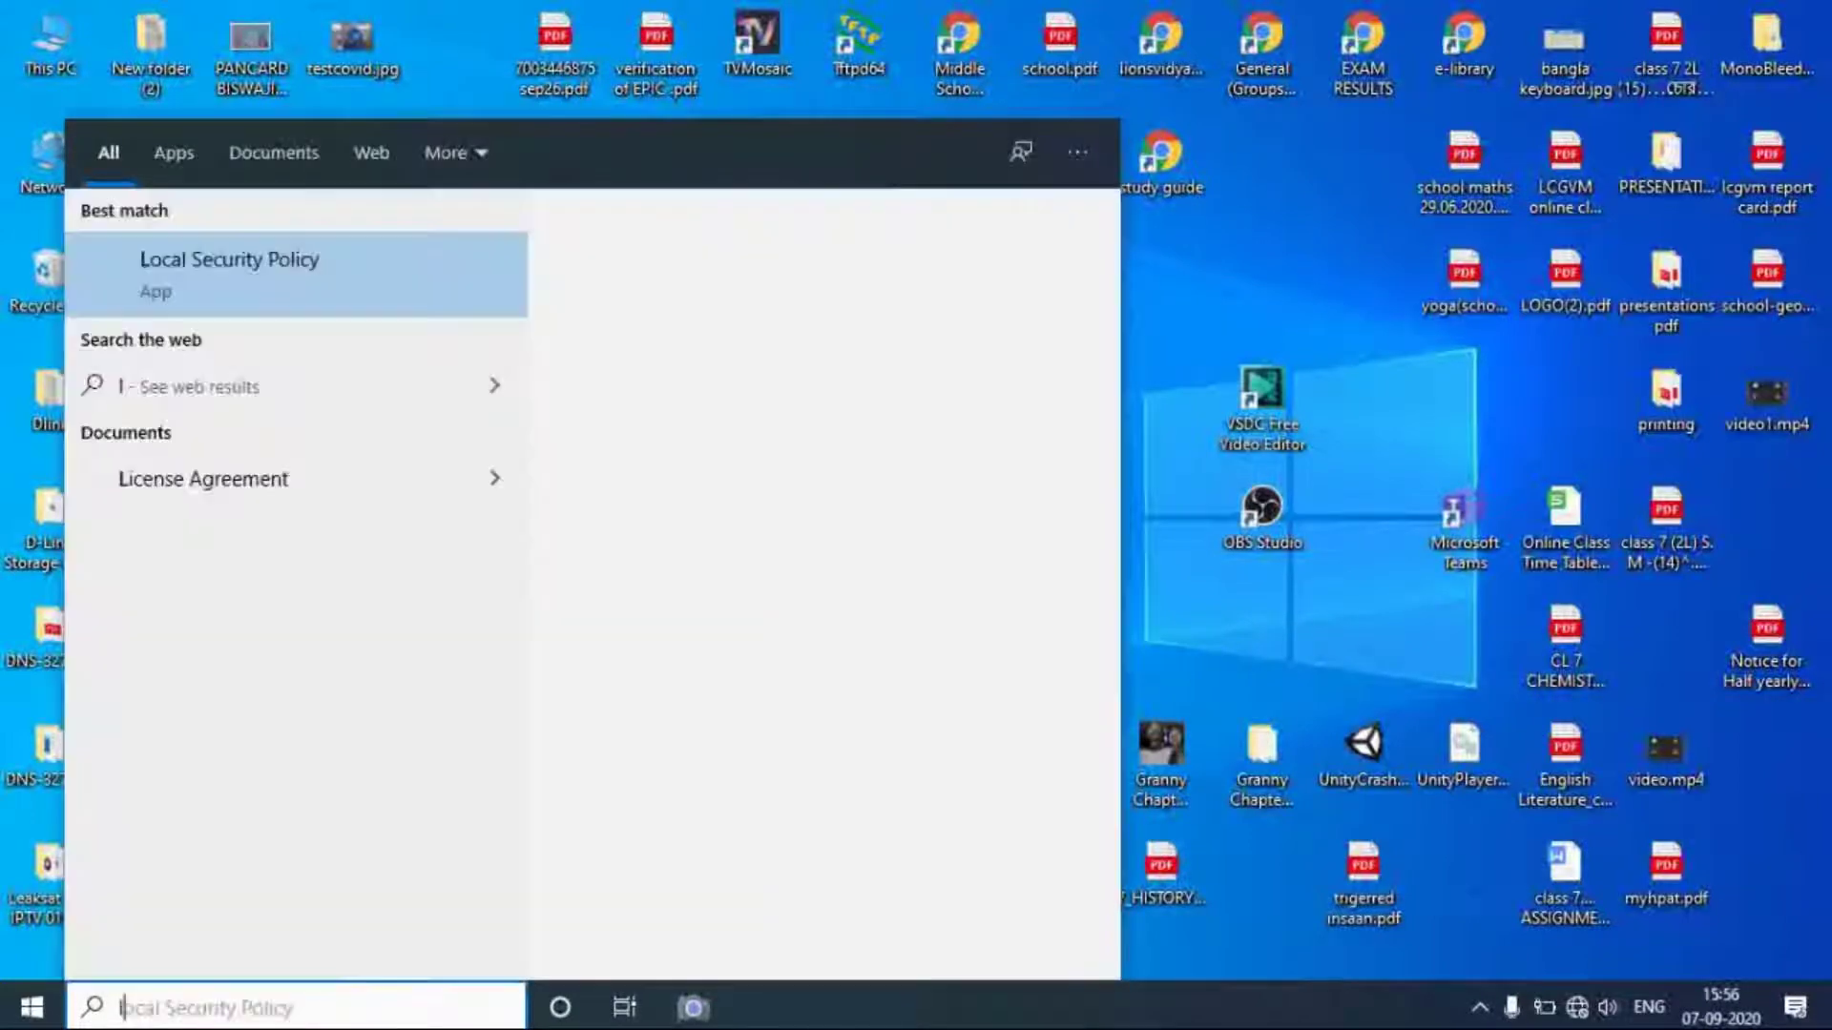
key("BackSpace")
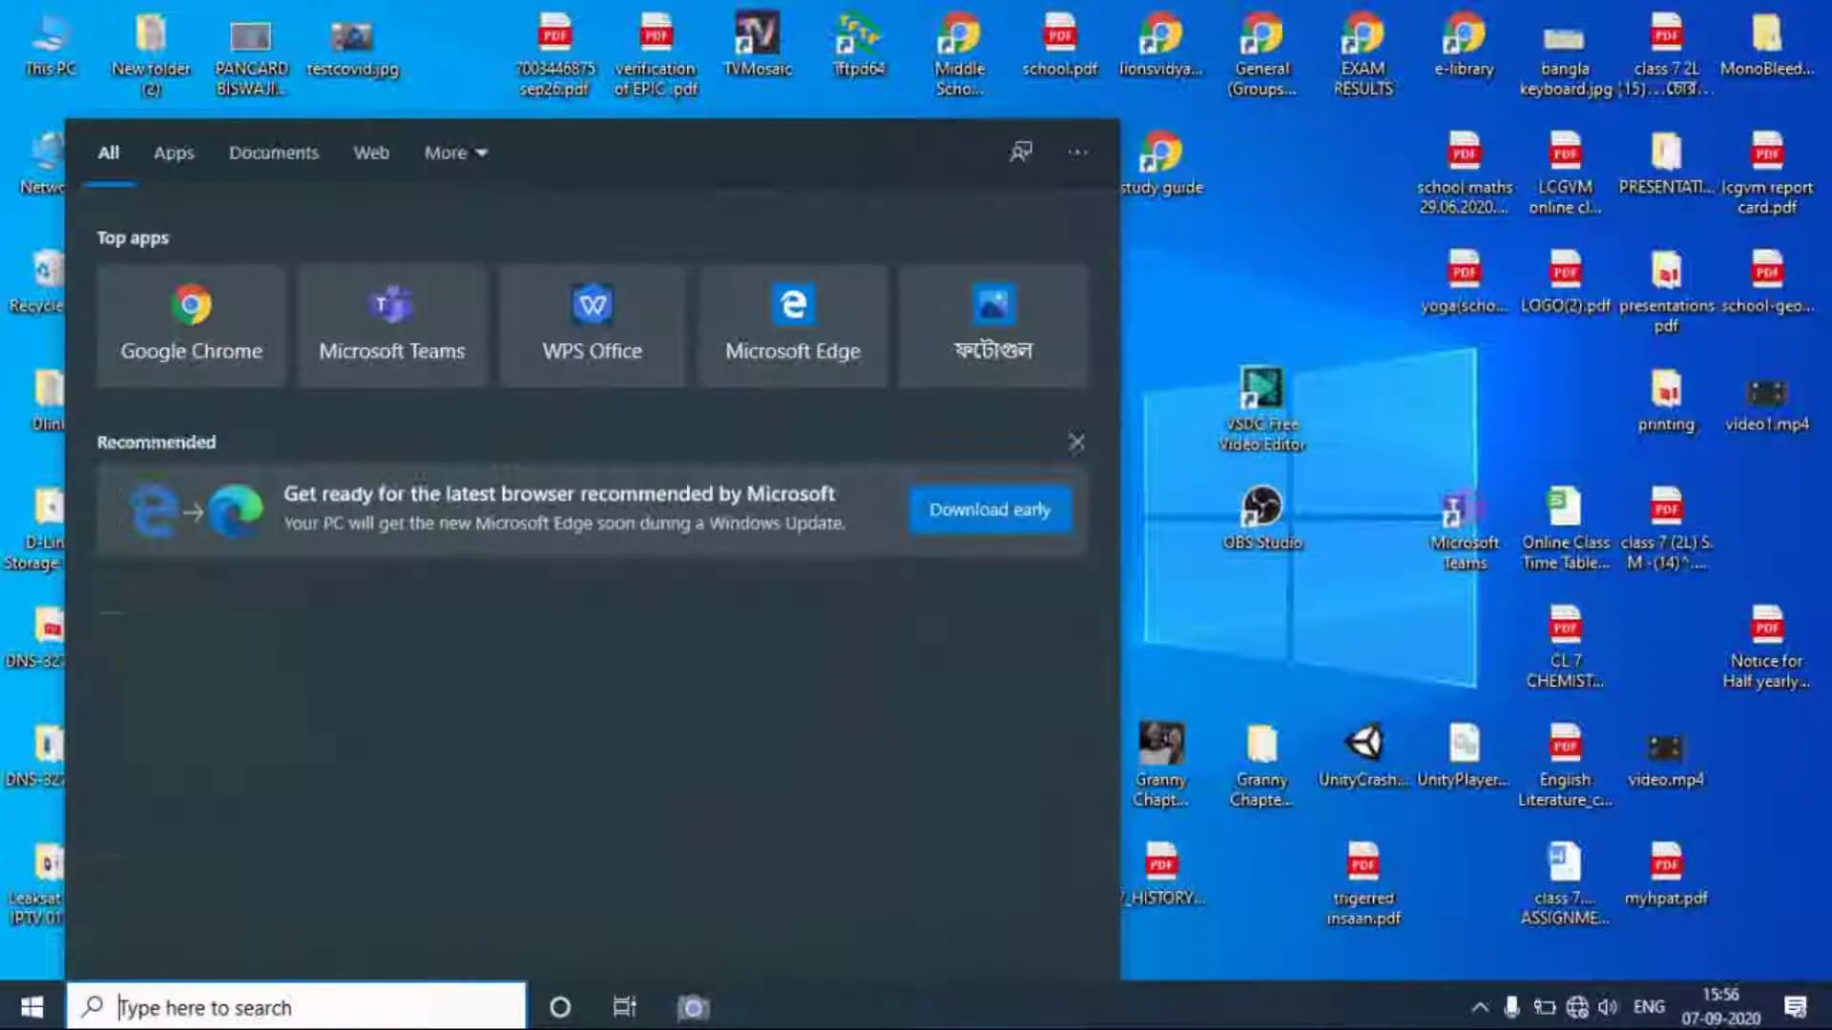
type("vl")
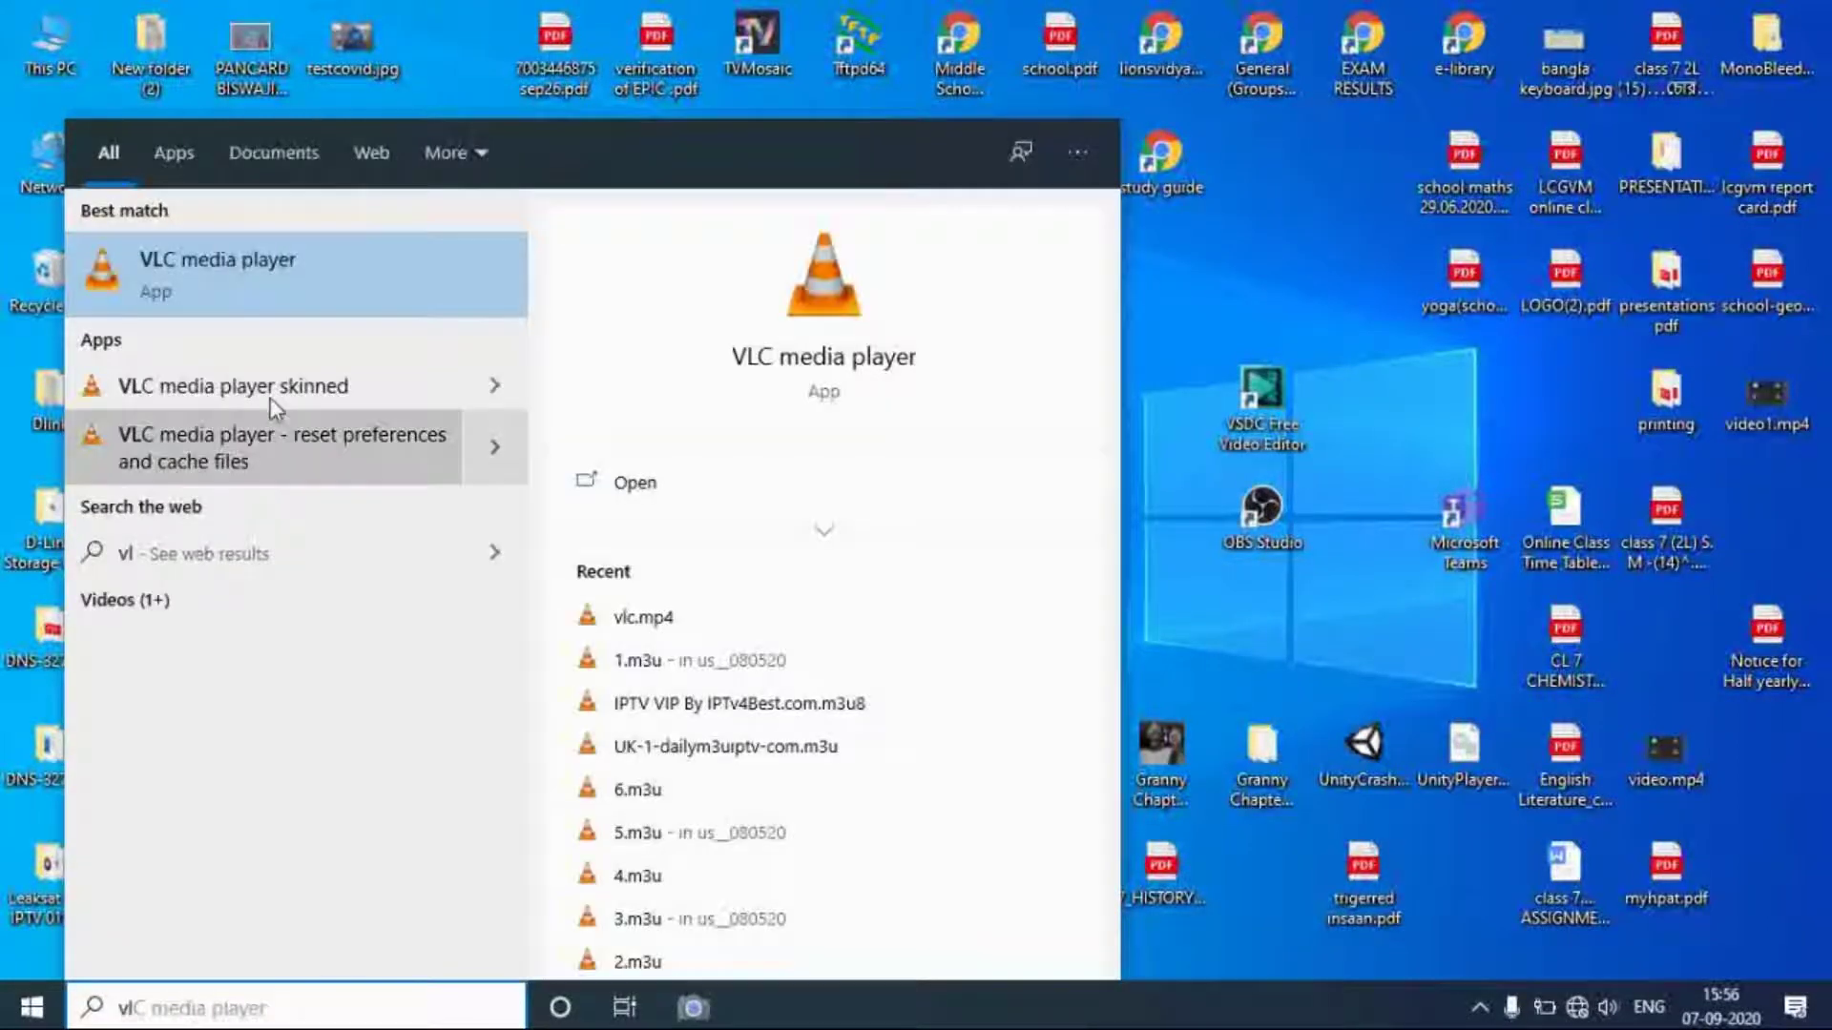
left_click(301, 272)
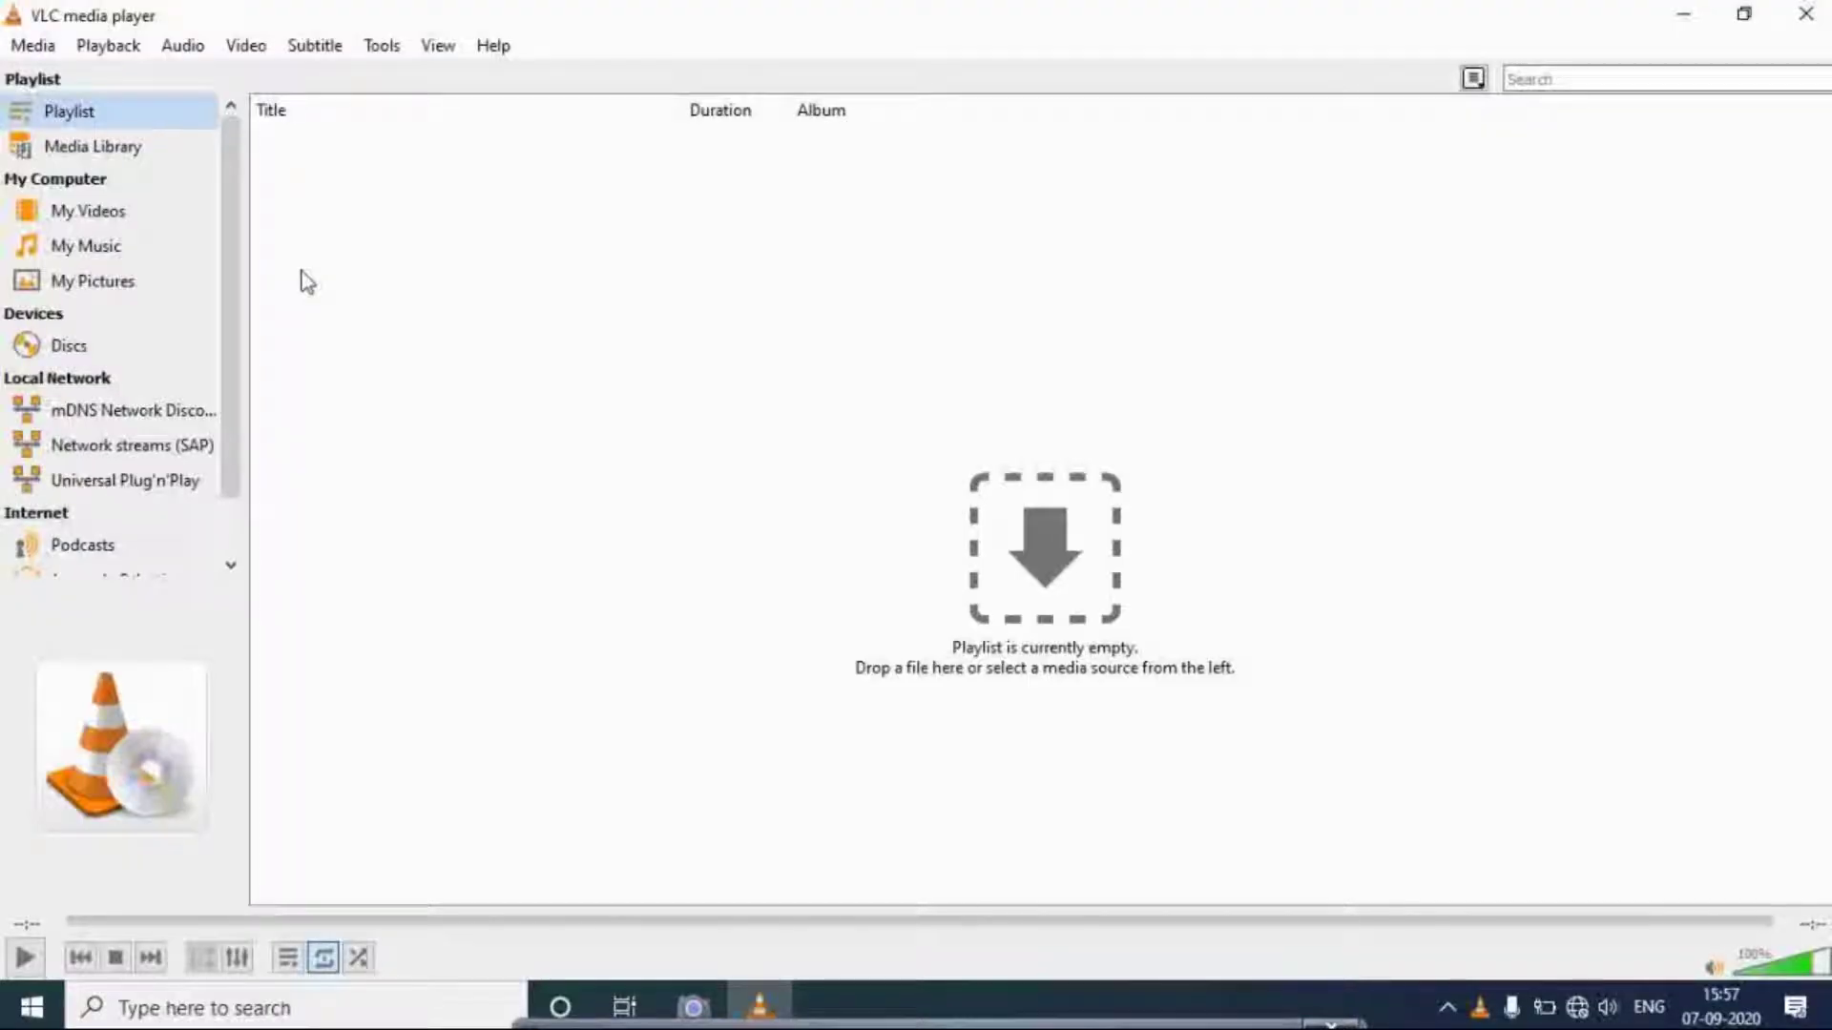
- Start a Convert / Save job from a capture device with the capture mode set to Desktop
left_click(34, 48)
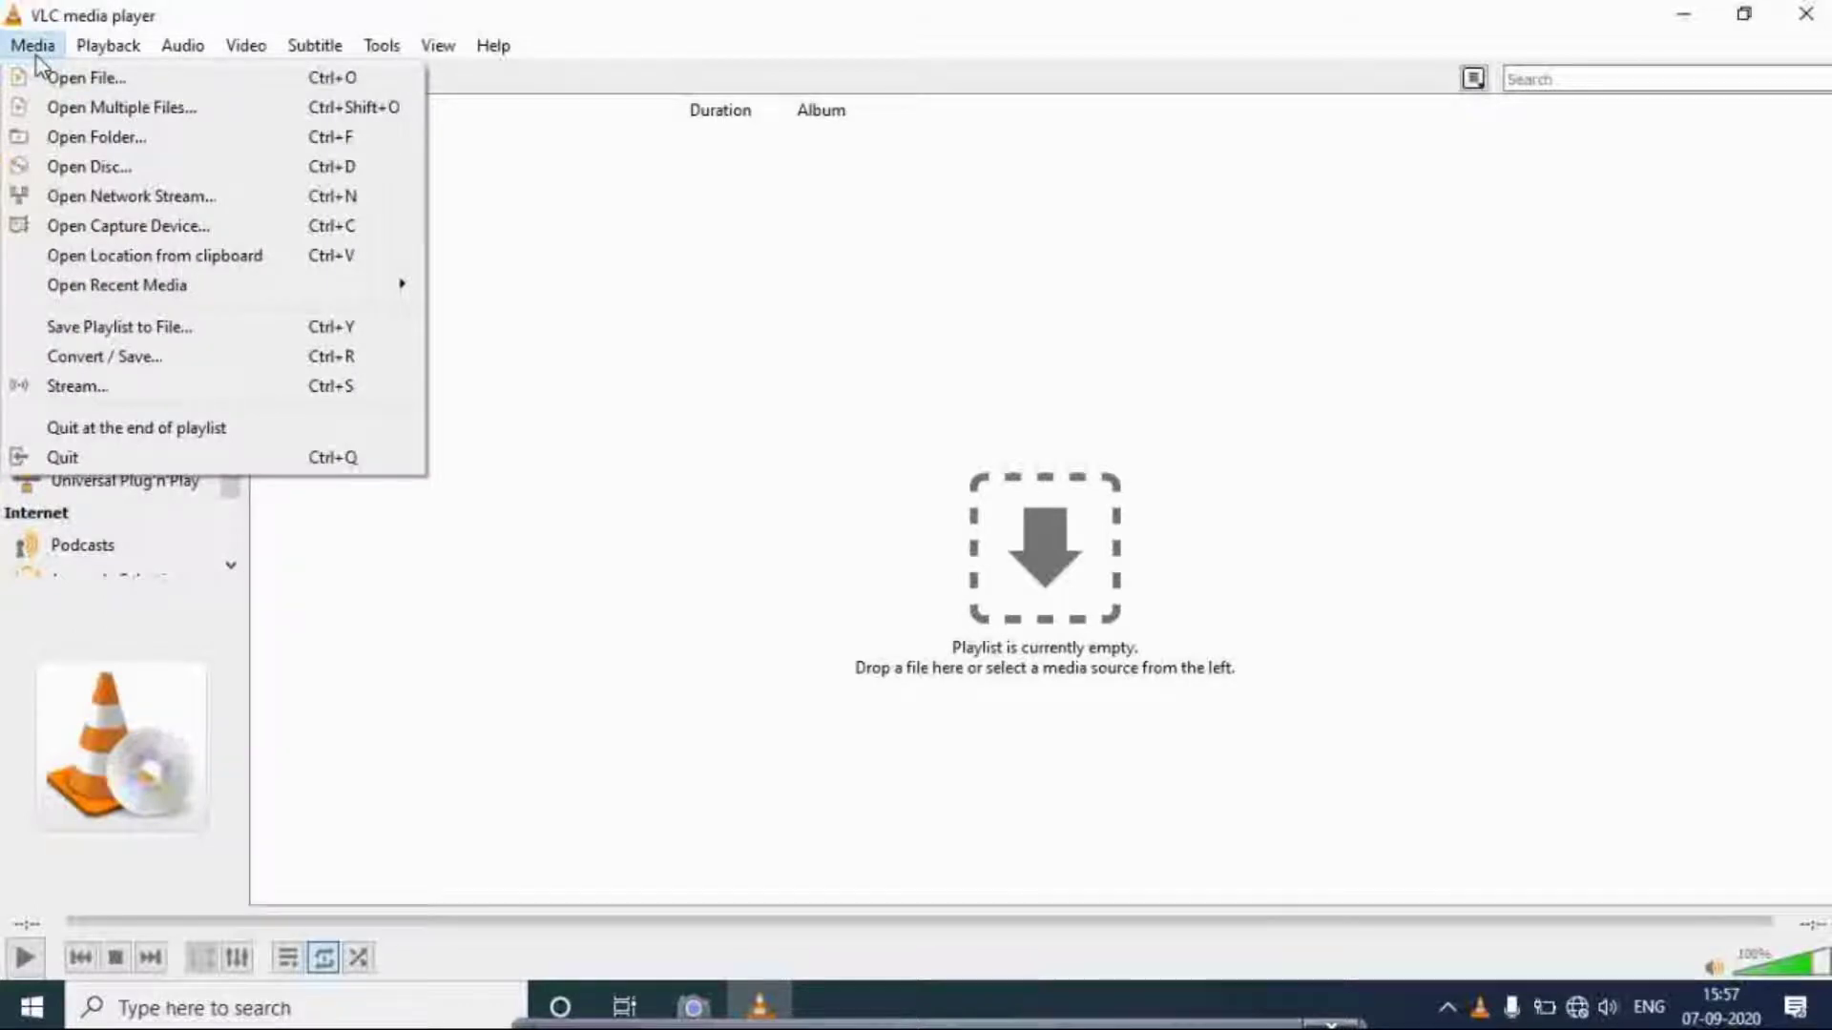
left_click(115, 354)
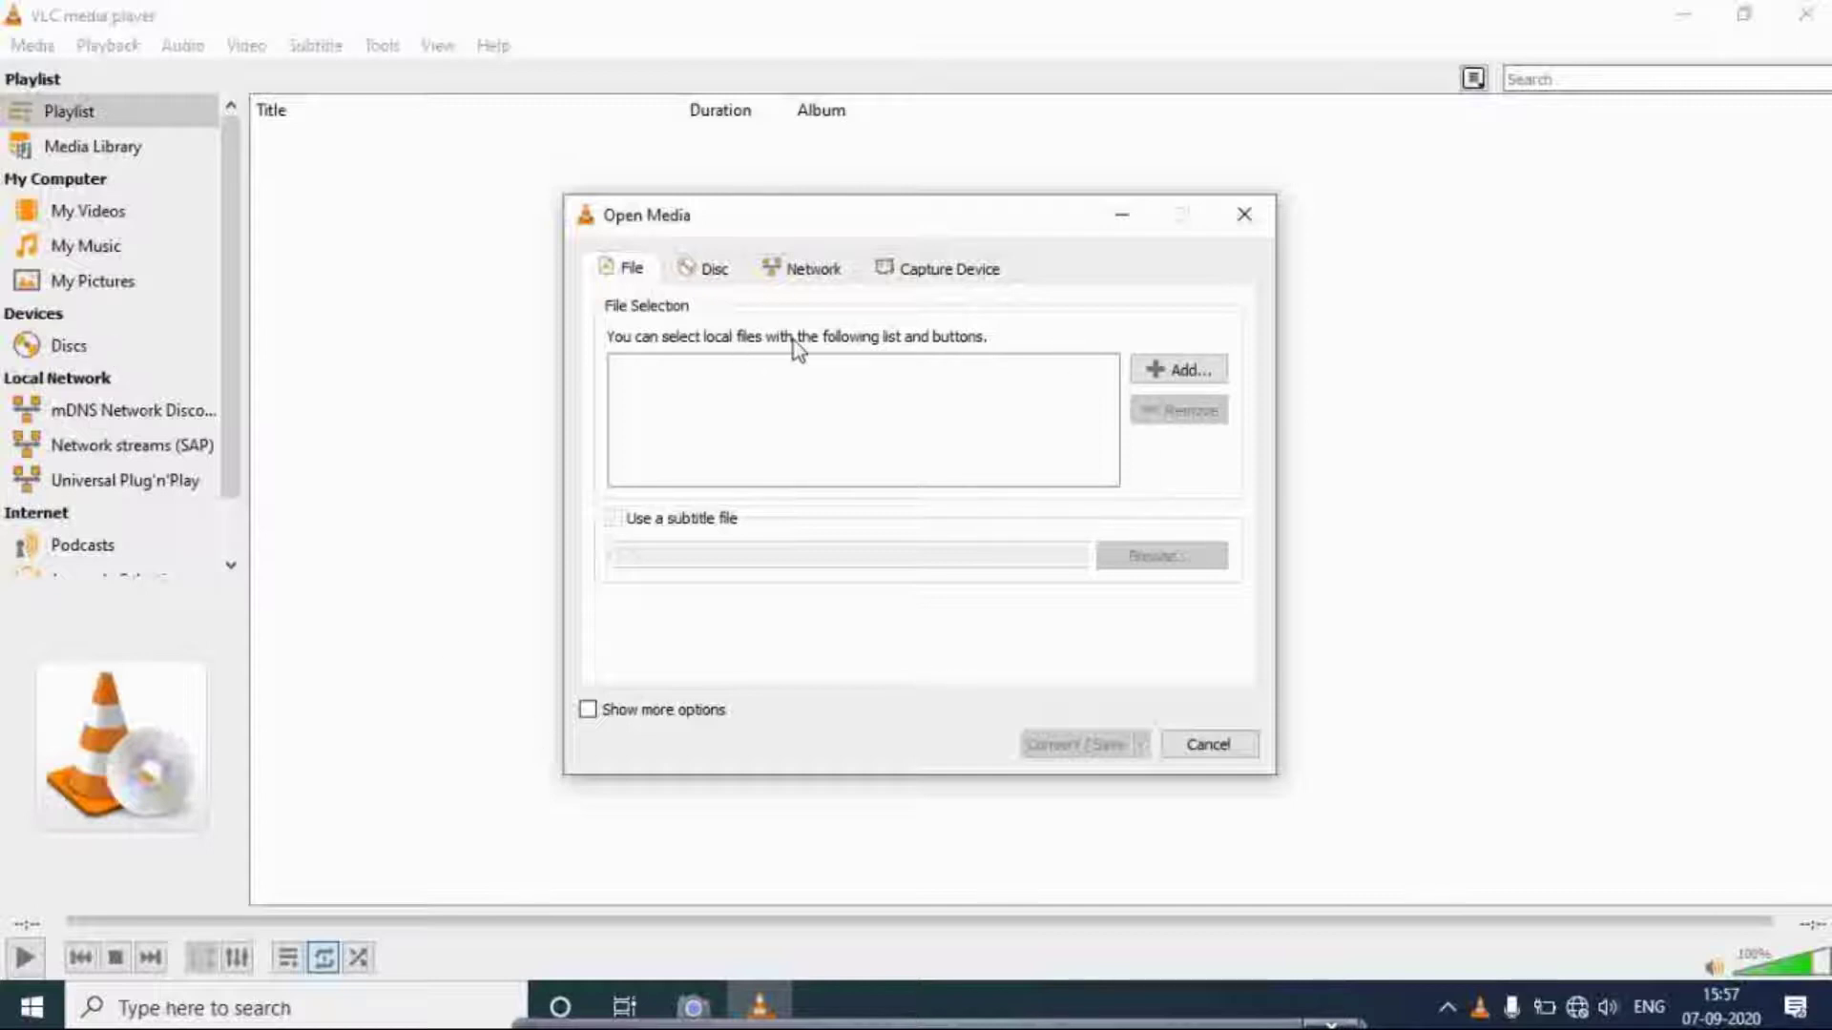
left_click(945, 275)
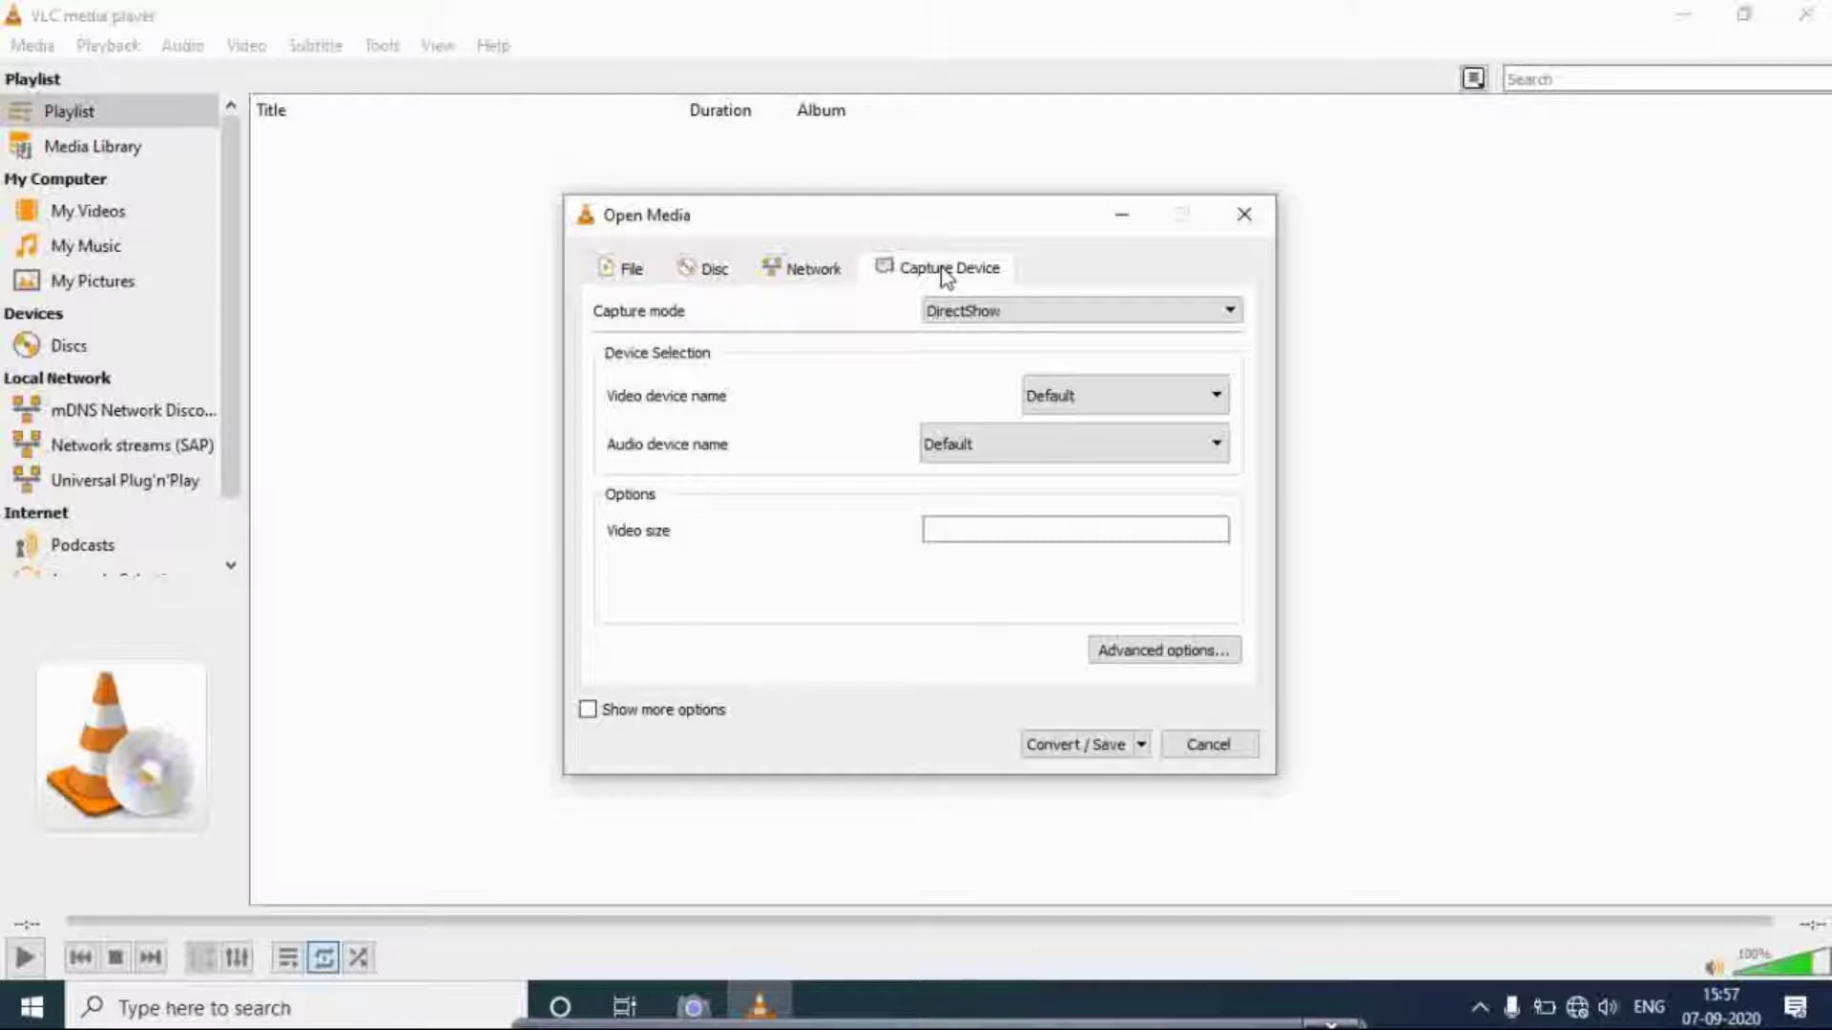
left_click(1103, 317)
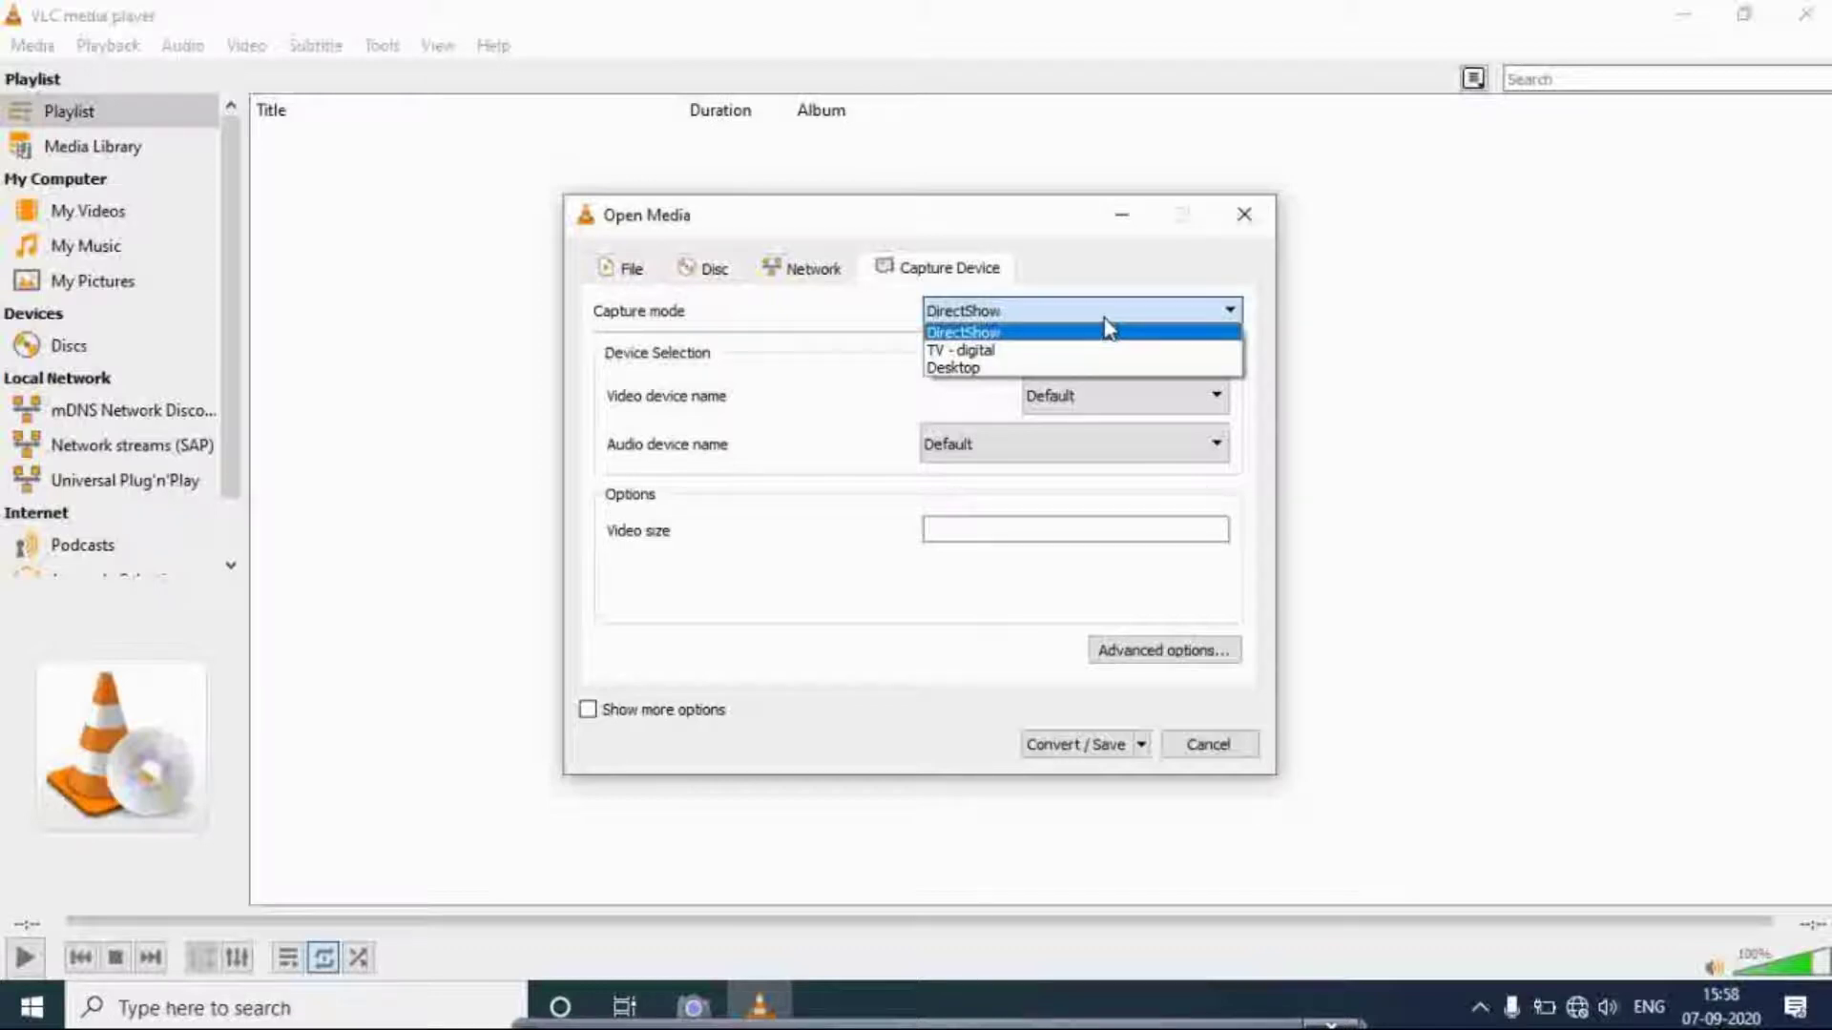
left_click(1104, 368)
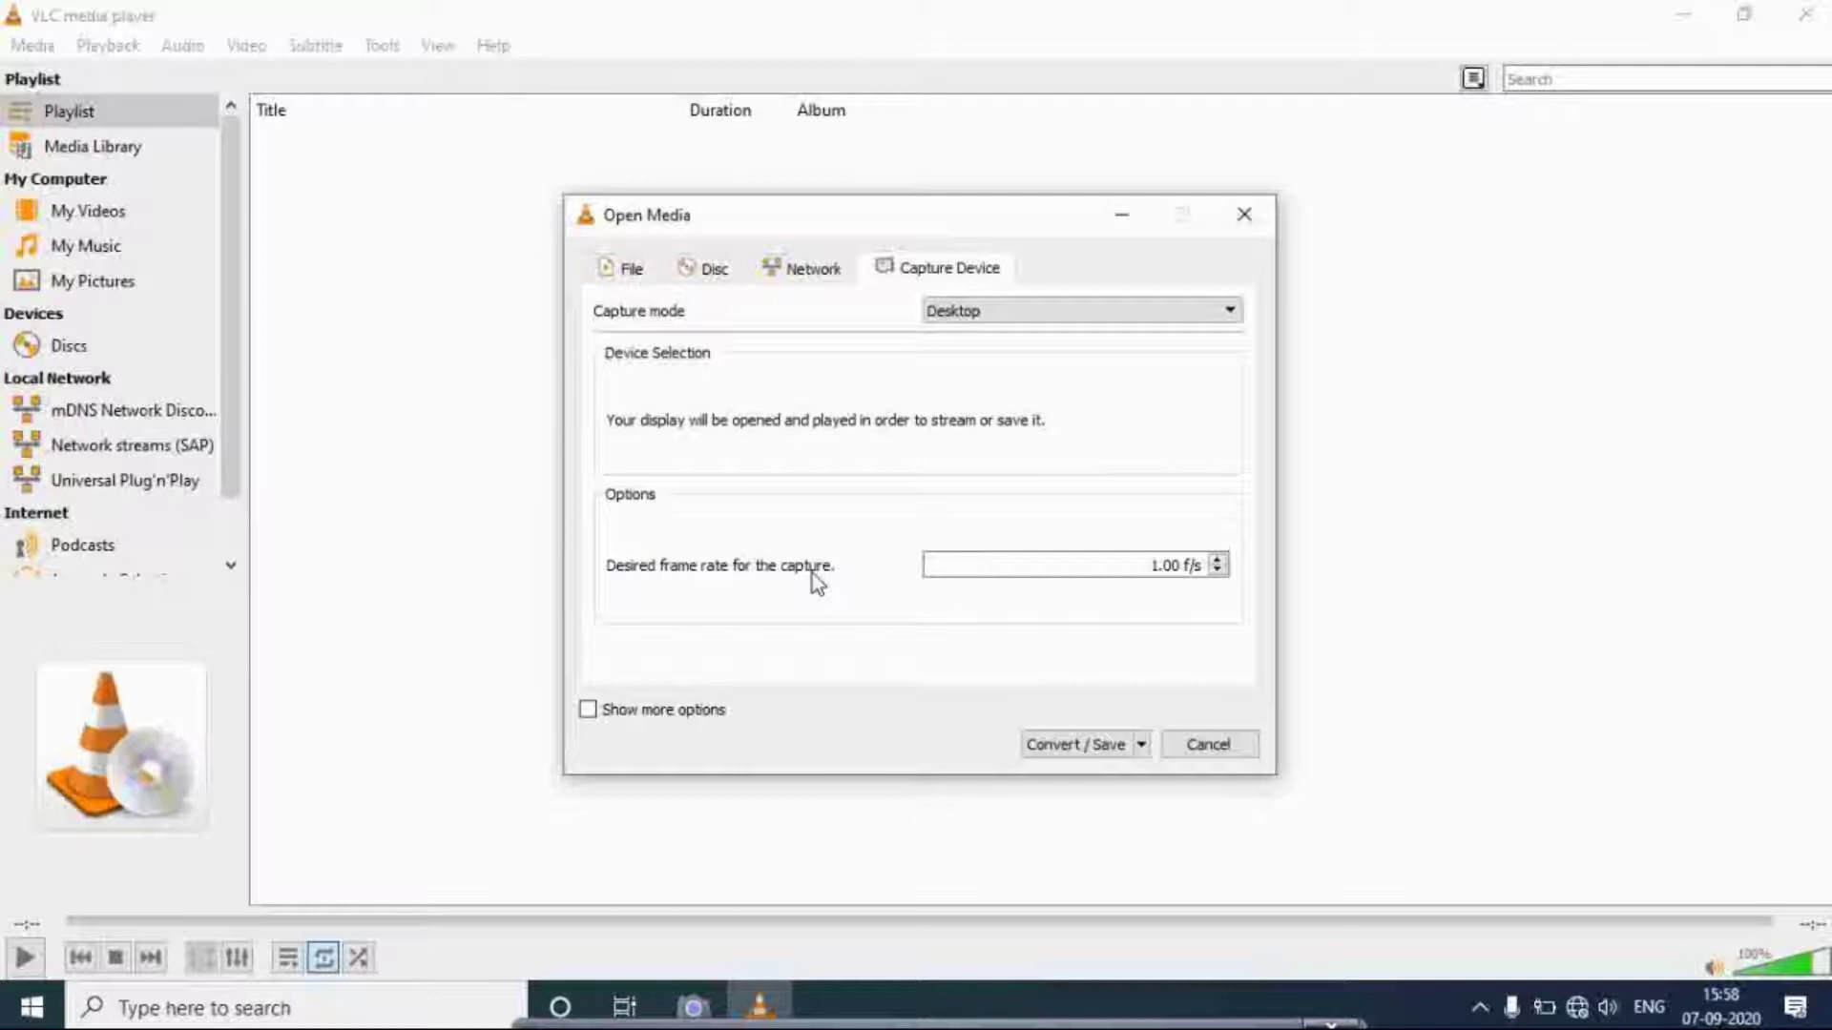
- Set the desktop capture frame rate to 10.00 f/s and proceed to the conversion settings
left_click(1158, 565)
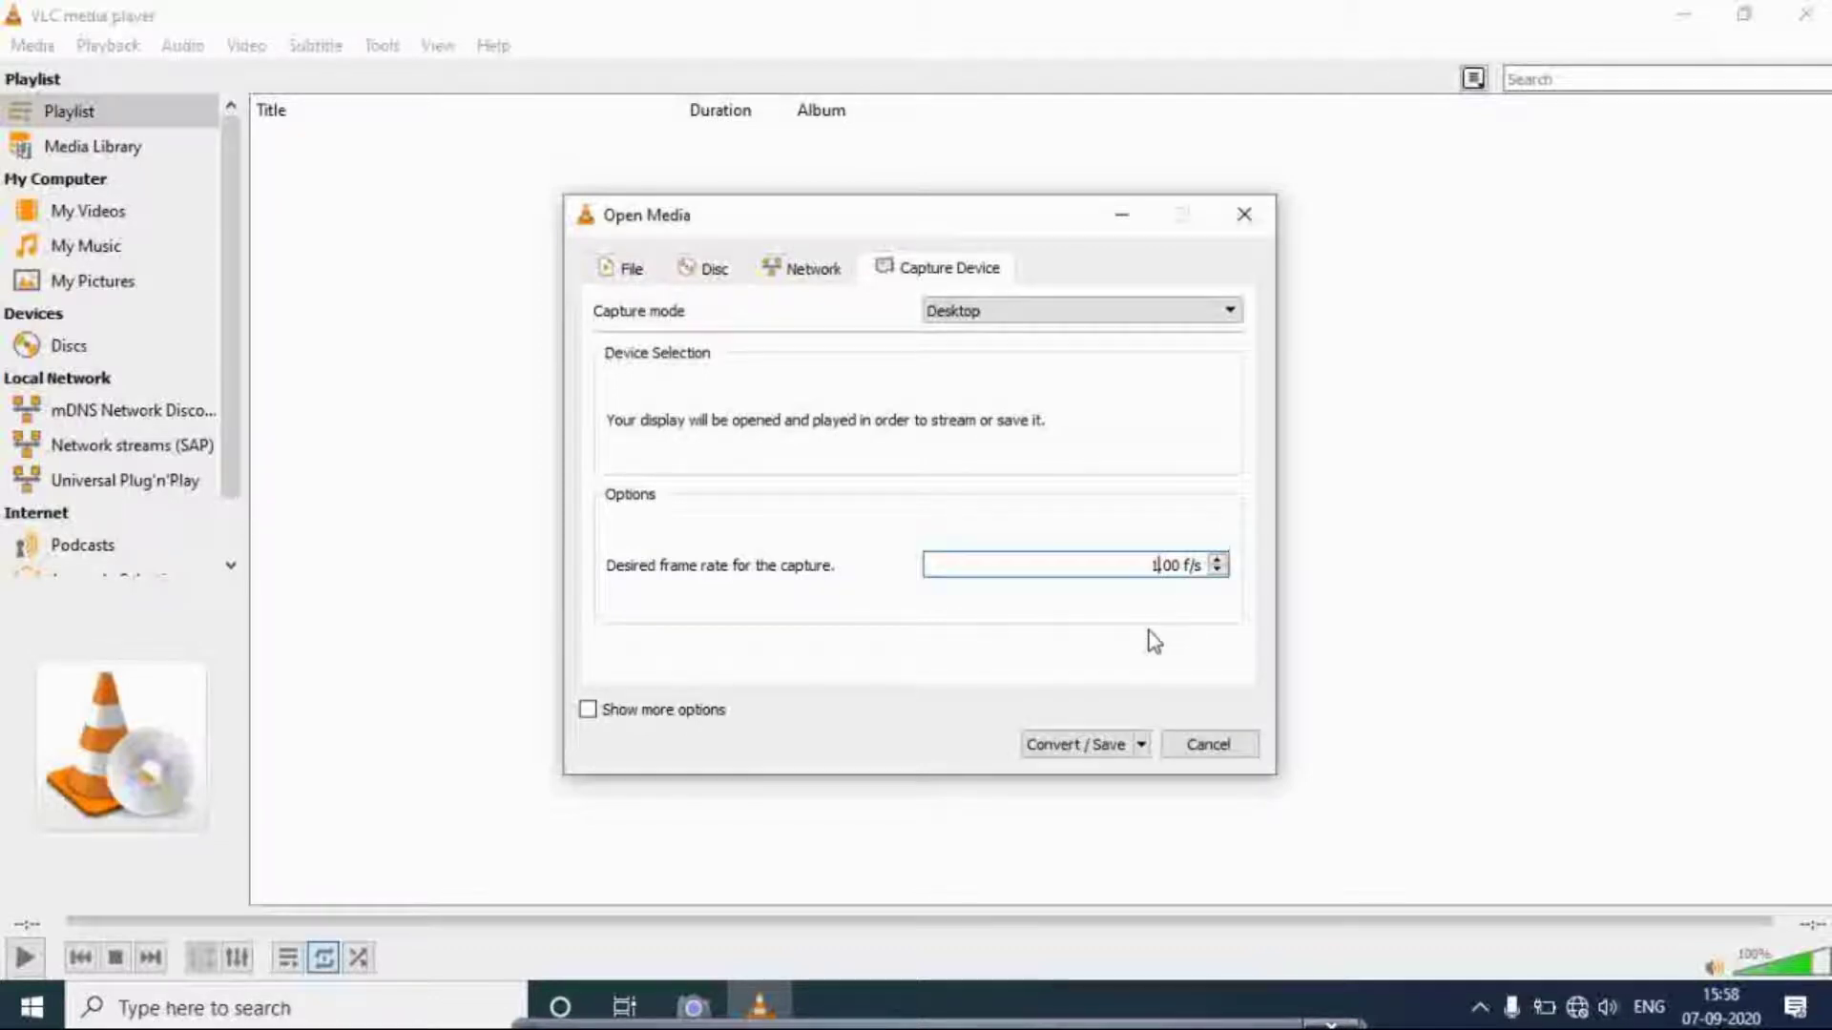
type("0")
left_click(1142, 745)
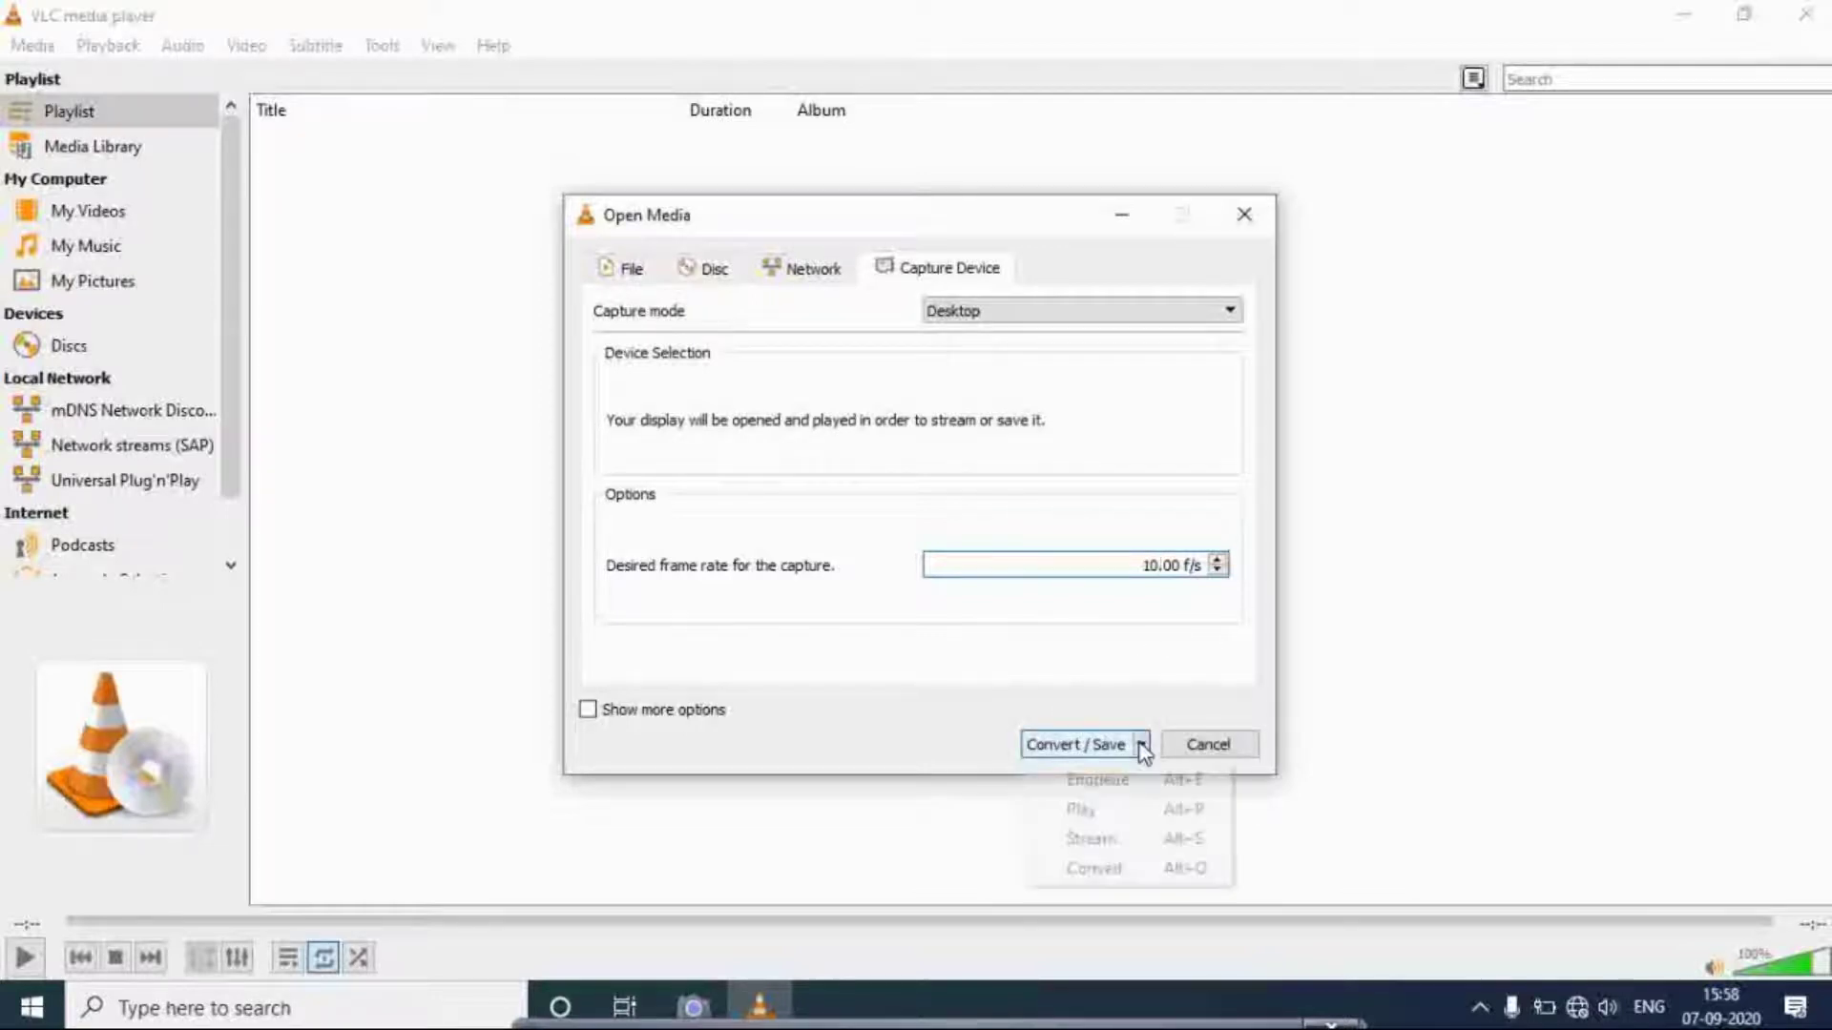
left_click(1142, 746)
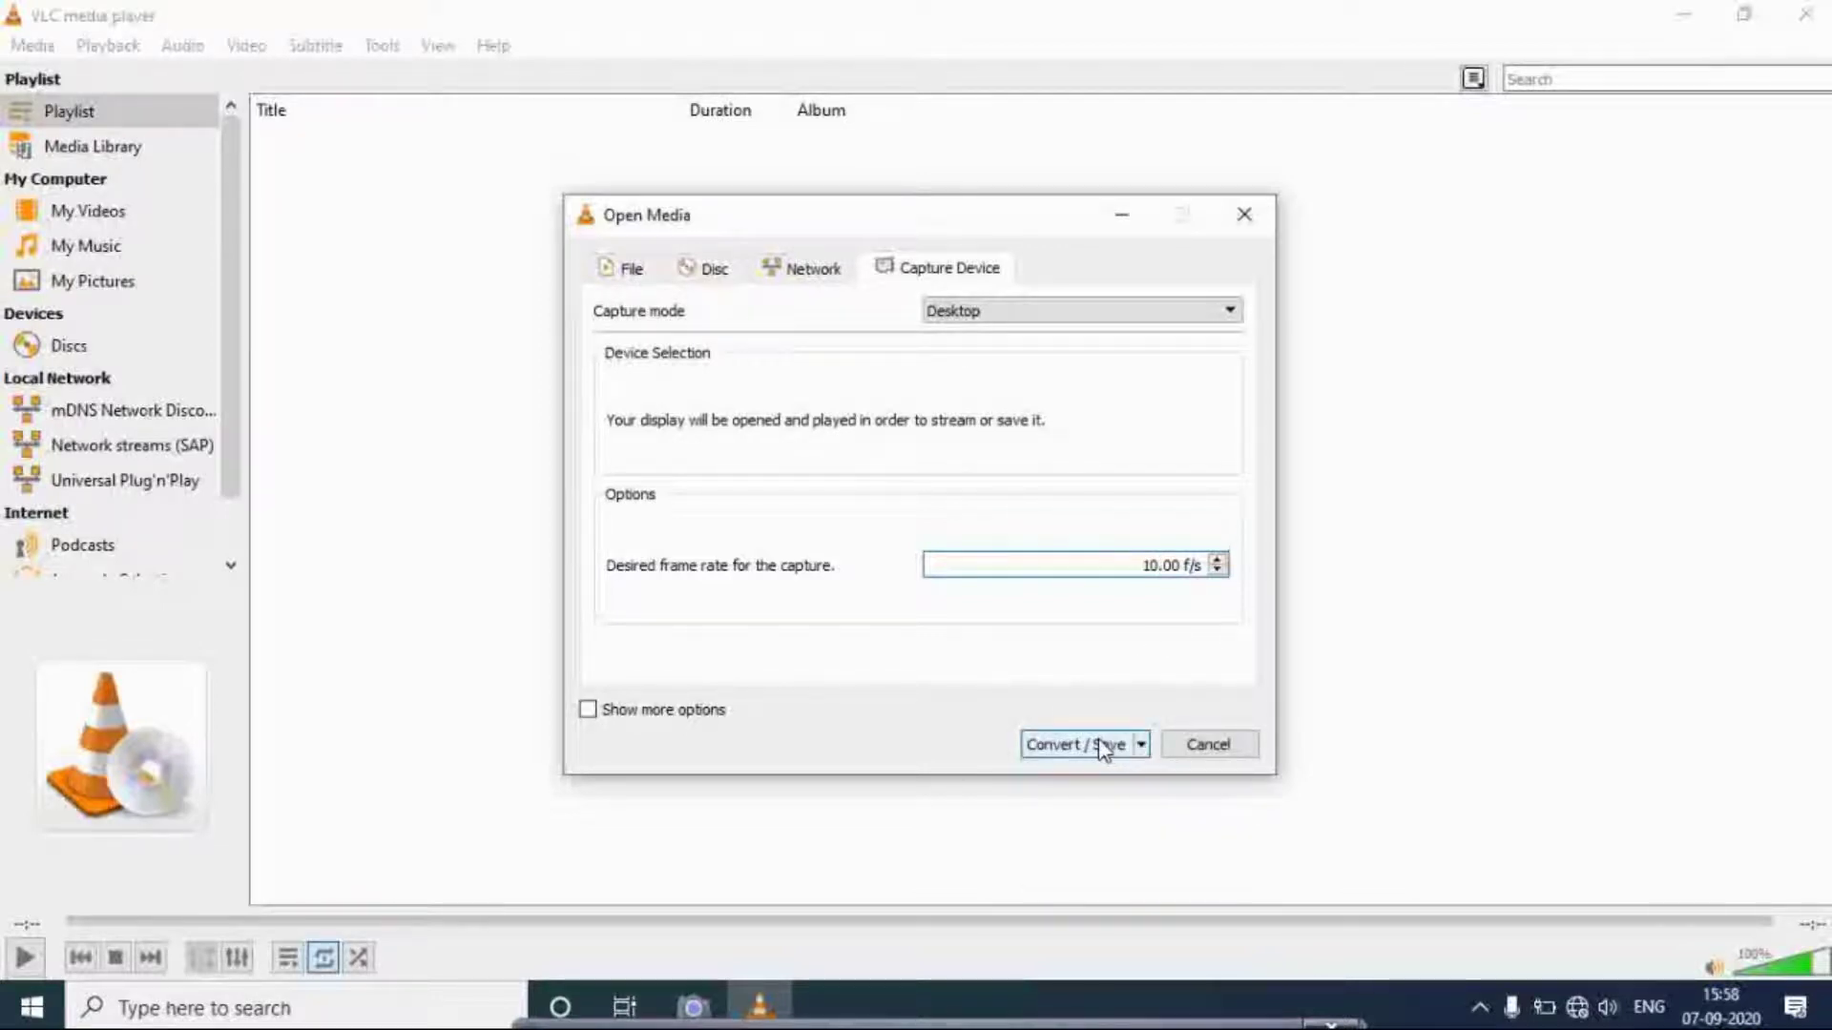
left_click(1102, 744)
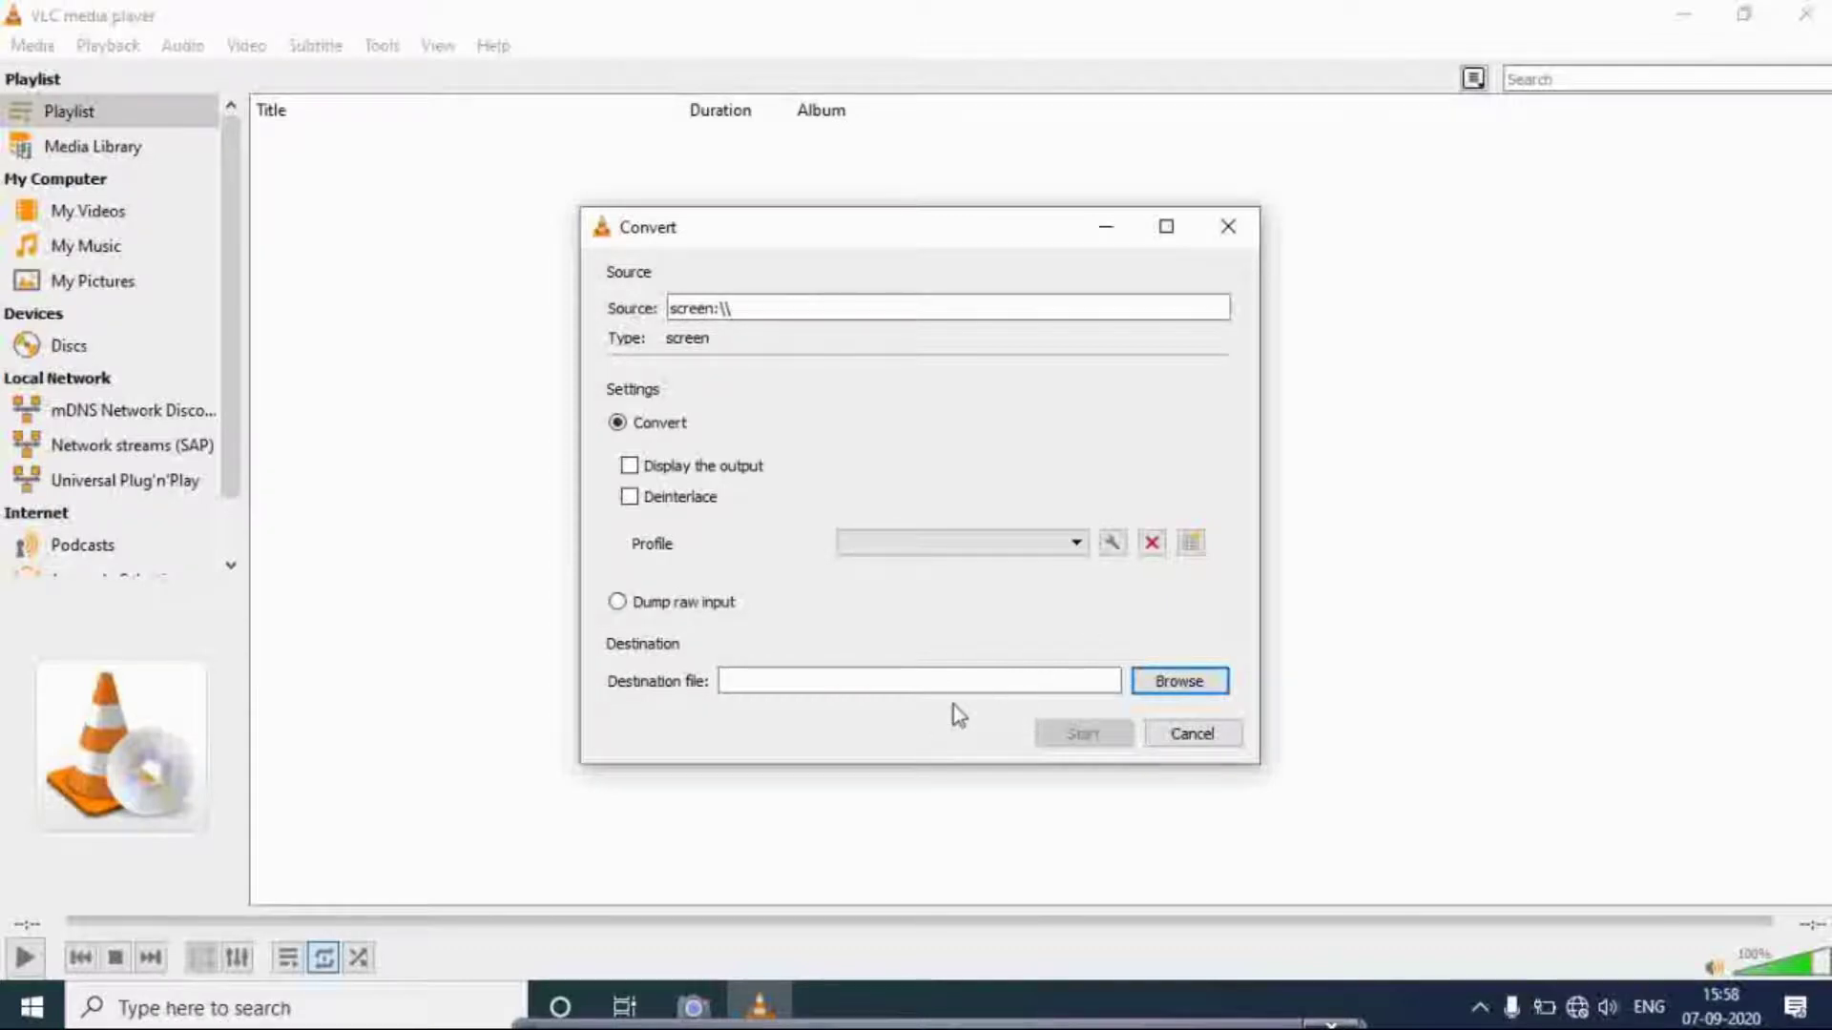
- Set the destination file to "vlc record demo" as an MP4 in the Videos folder
left_click(1163, 685)
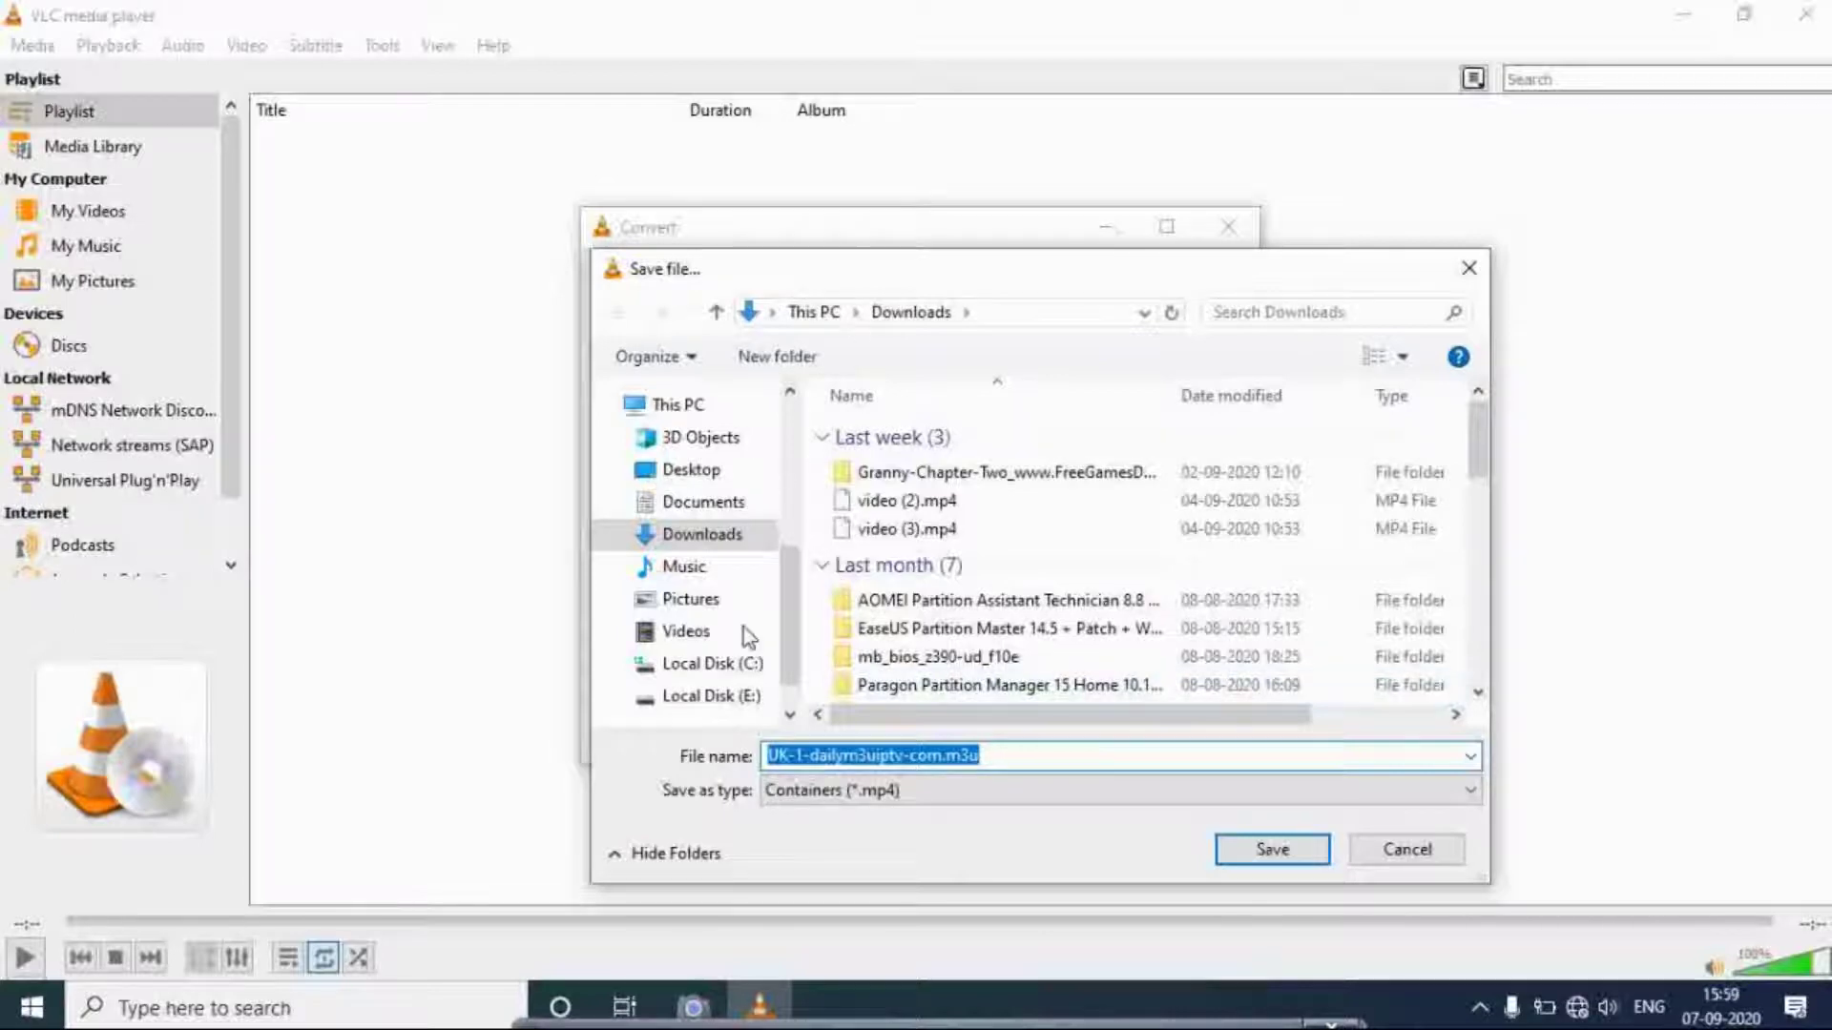
left_click(711, 635)
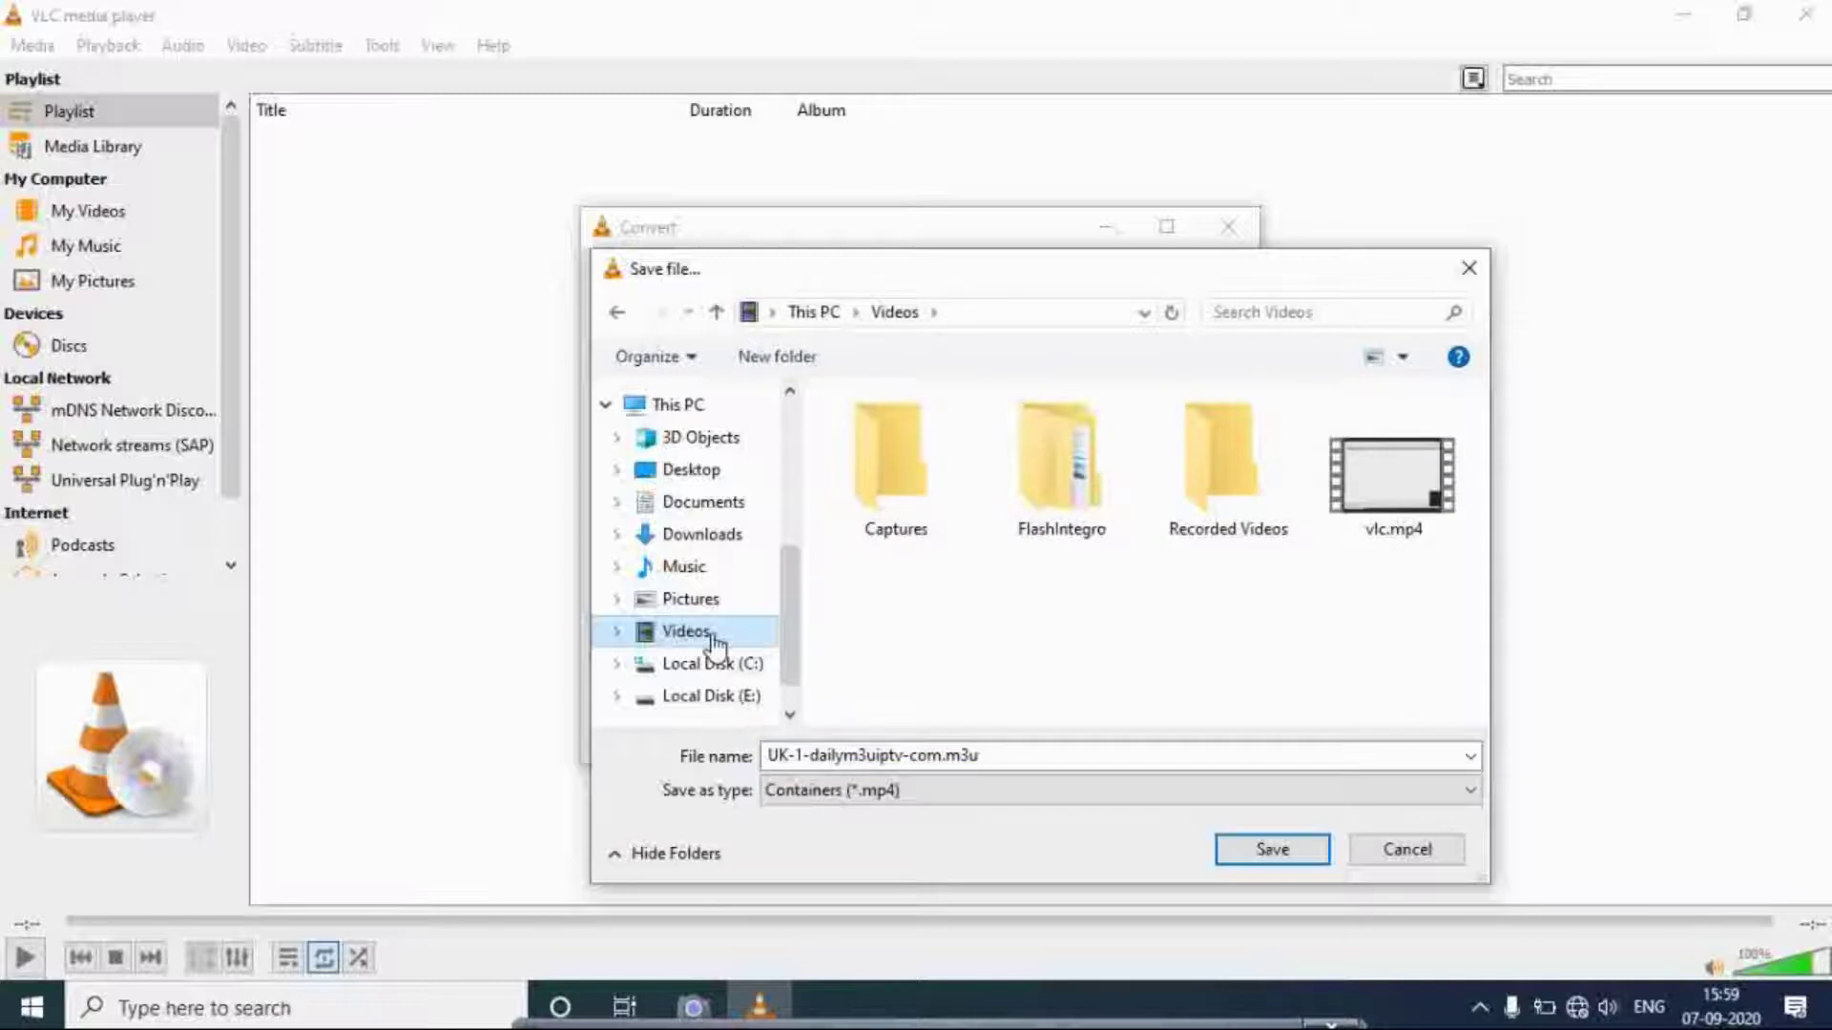
double_click(982, 755)
key("BackSpace")
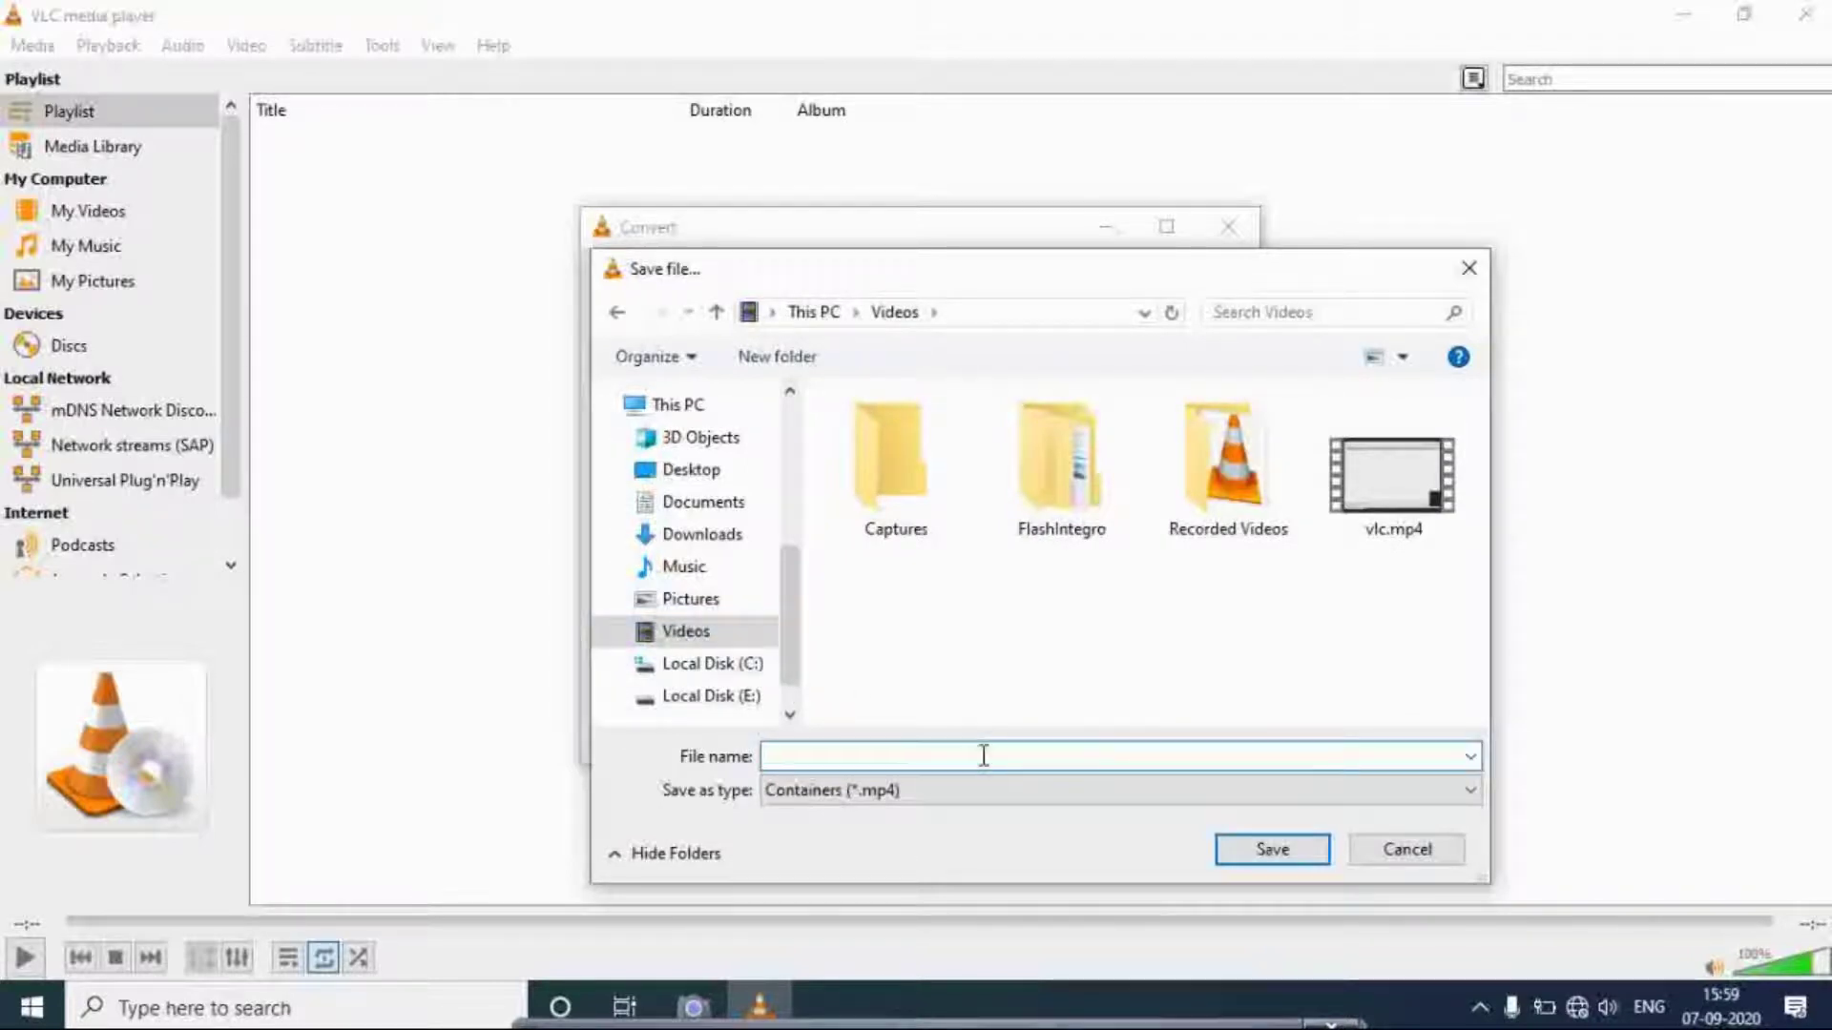
type("vl")
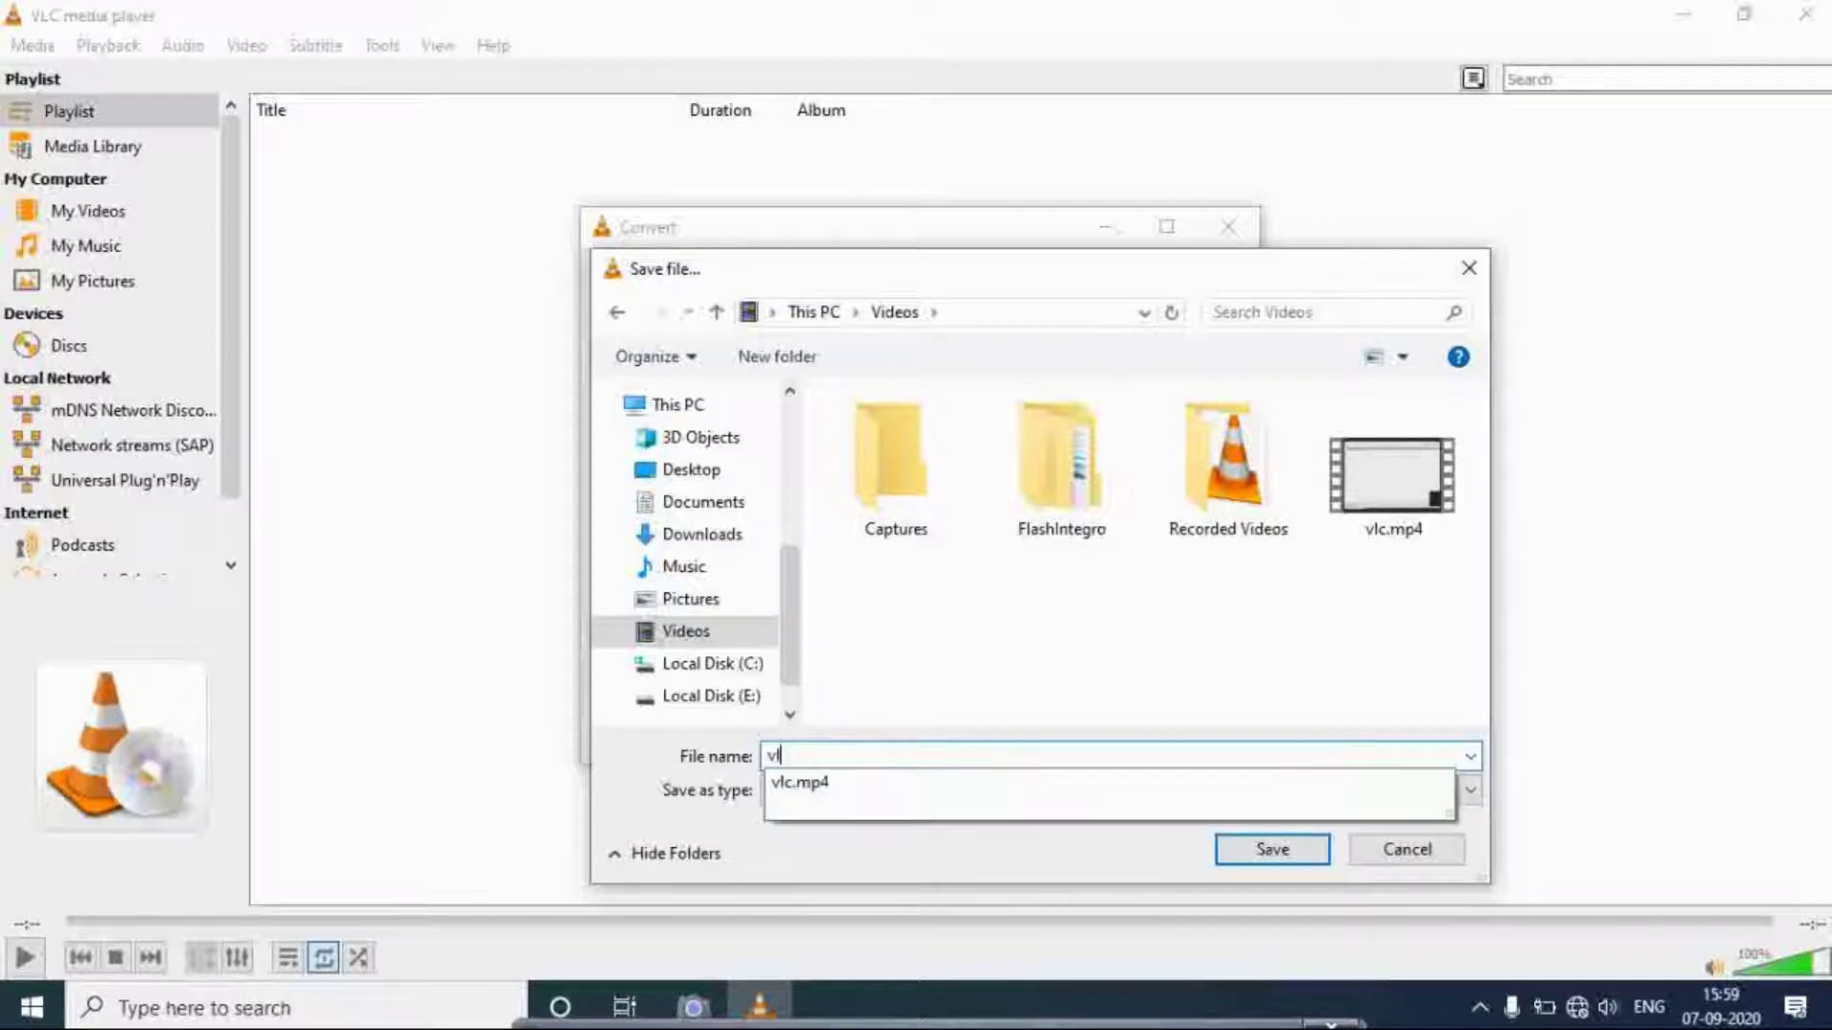
type("c record")
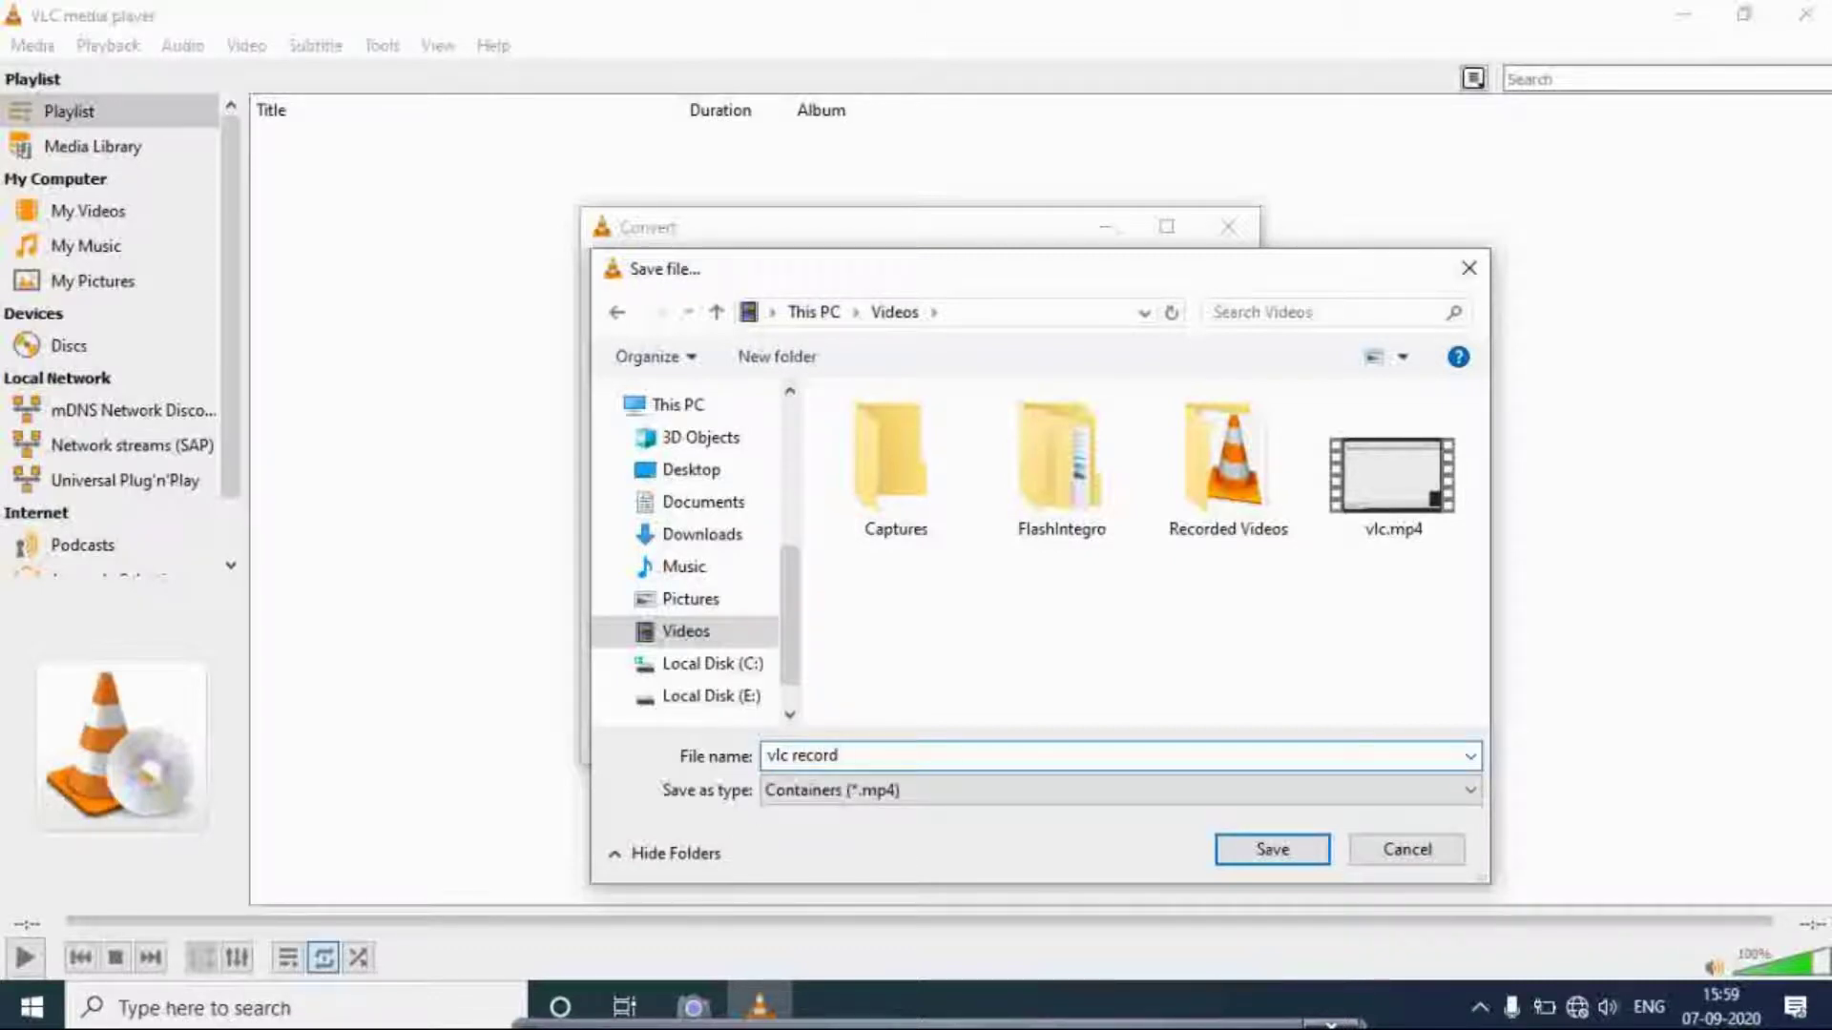
type(" demo")
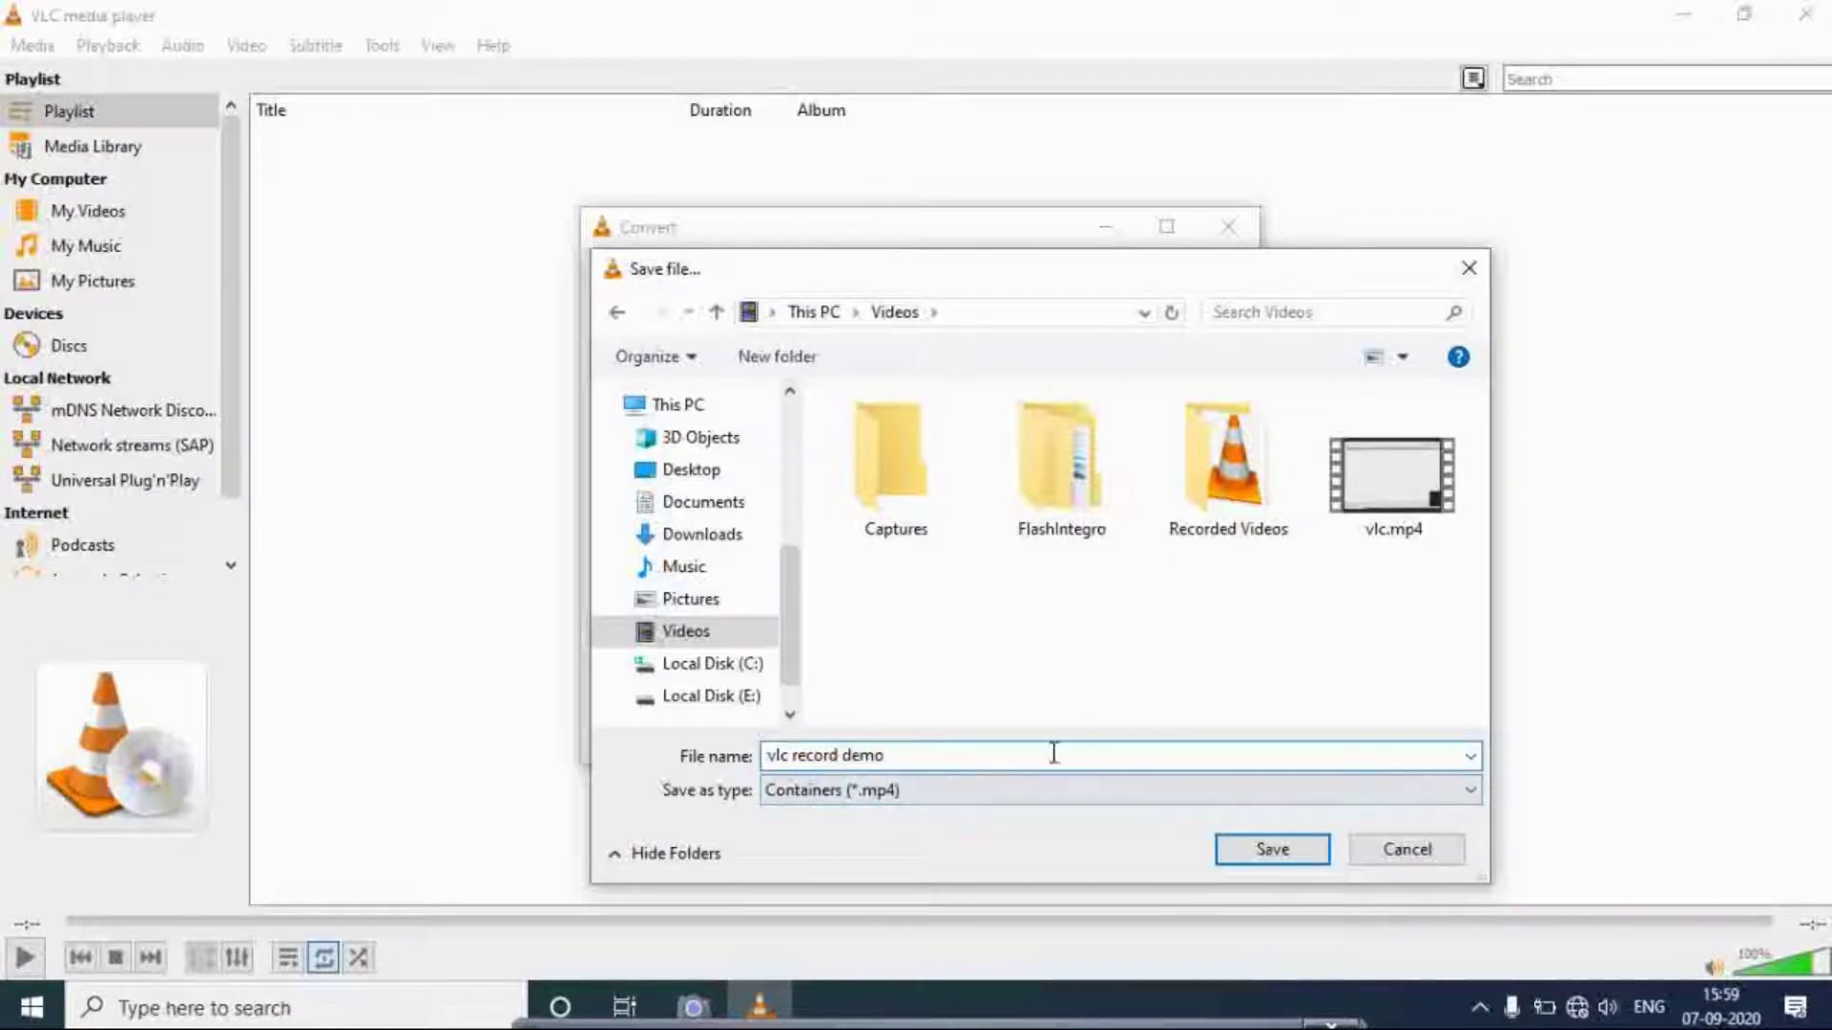
left_click(1265, 849)
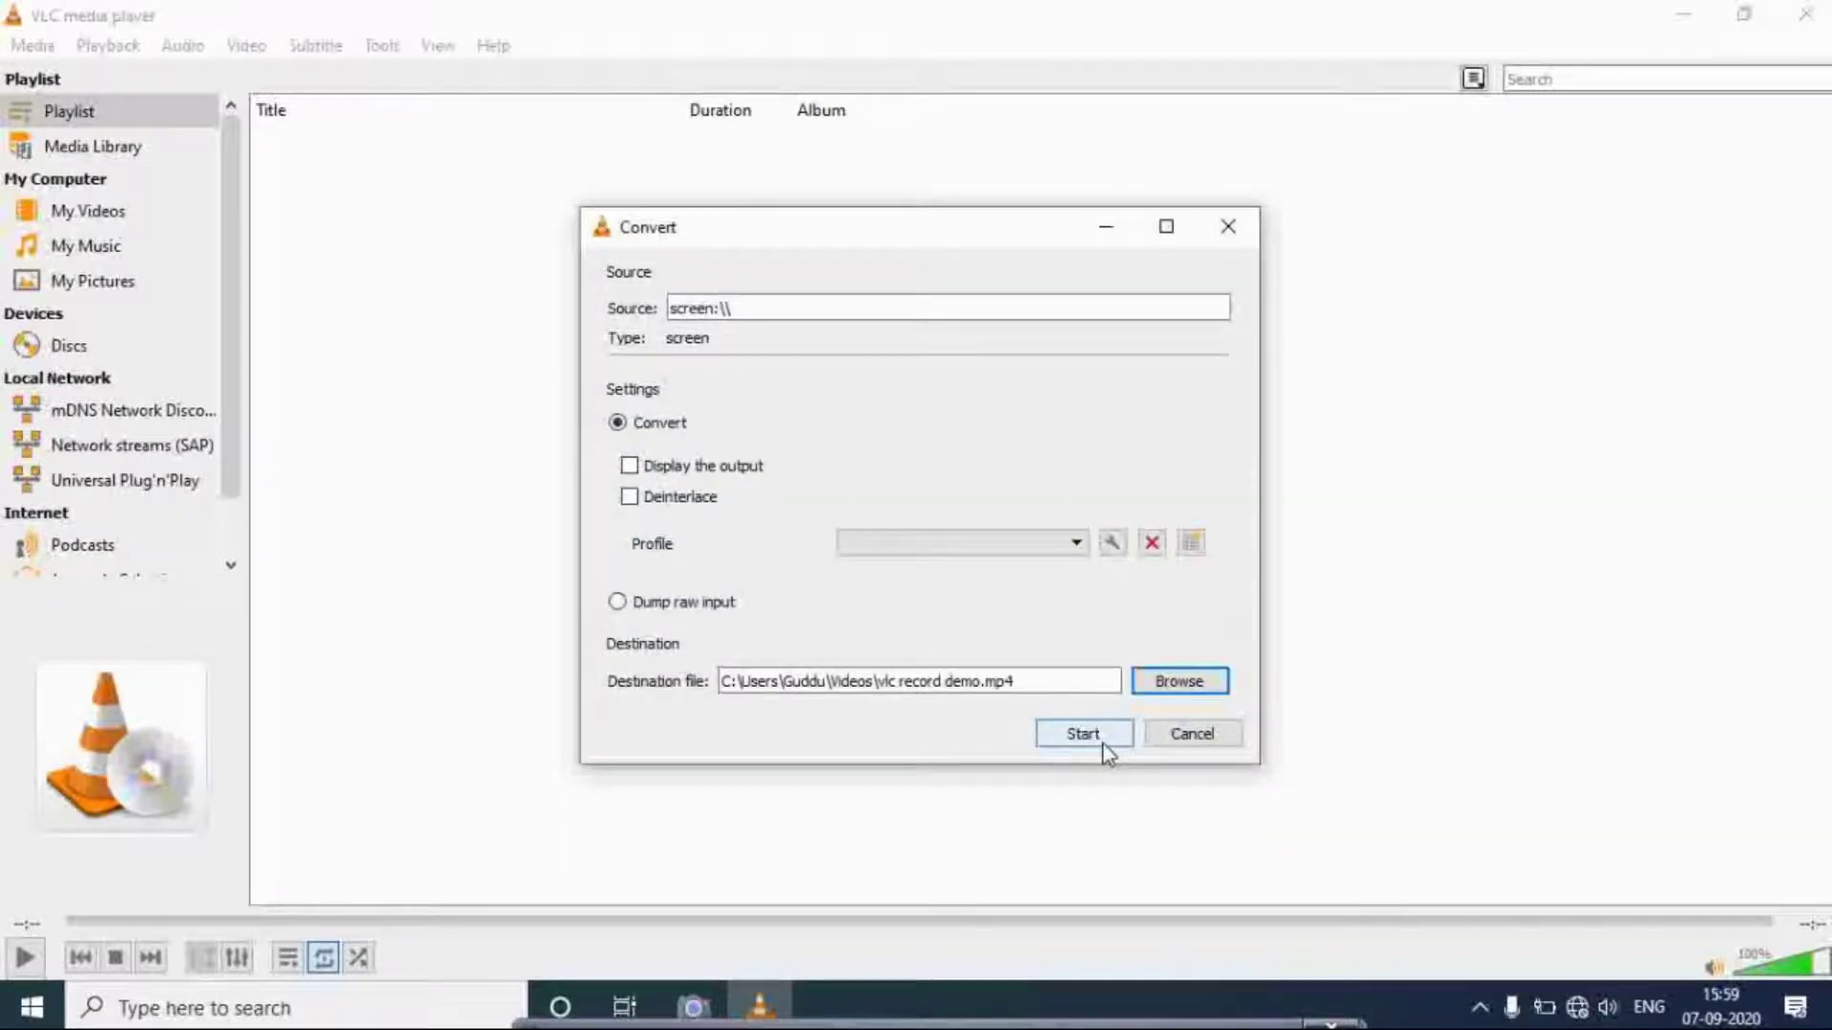
- Record the screen with the player minimized to show the desktop, and stop the recording after restoring the player
left_click(1104, 750)
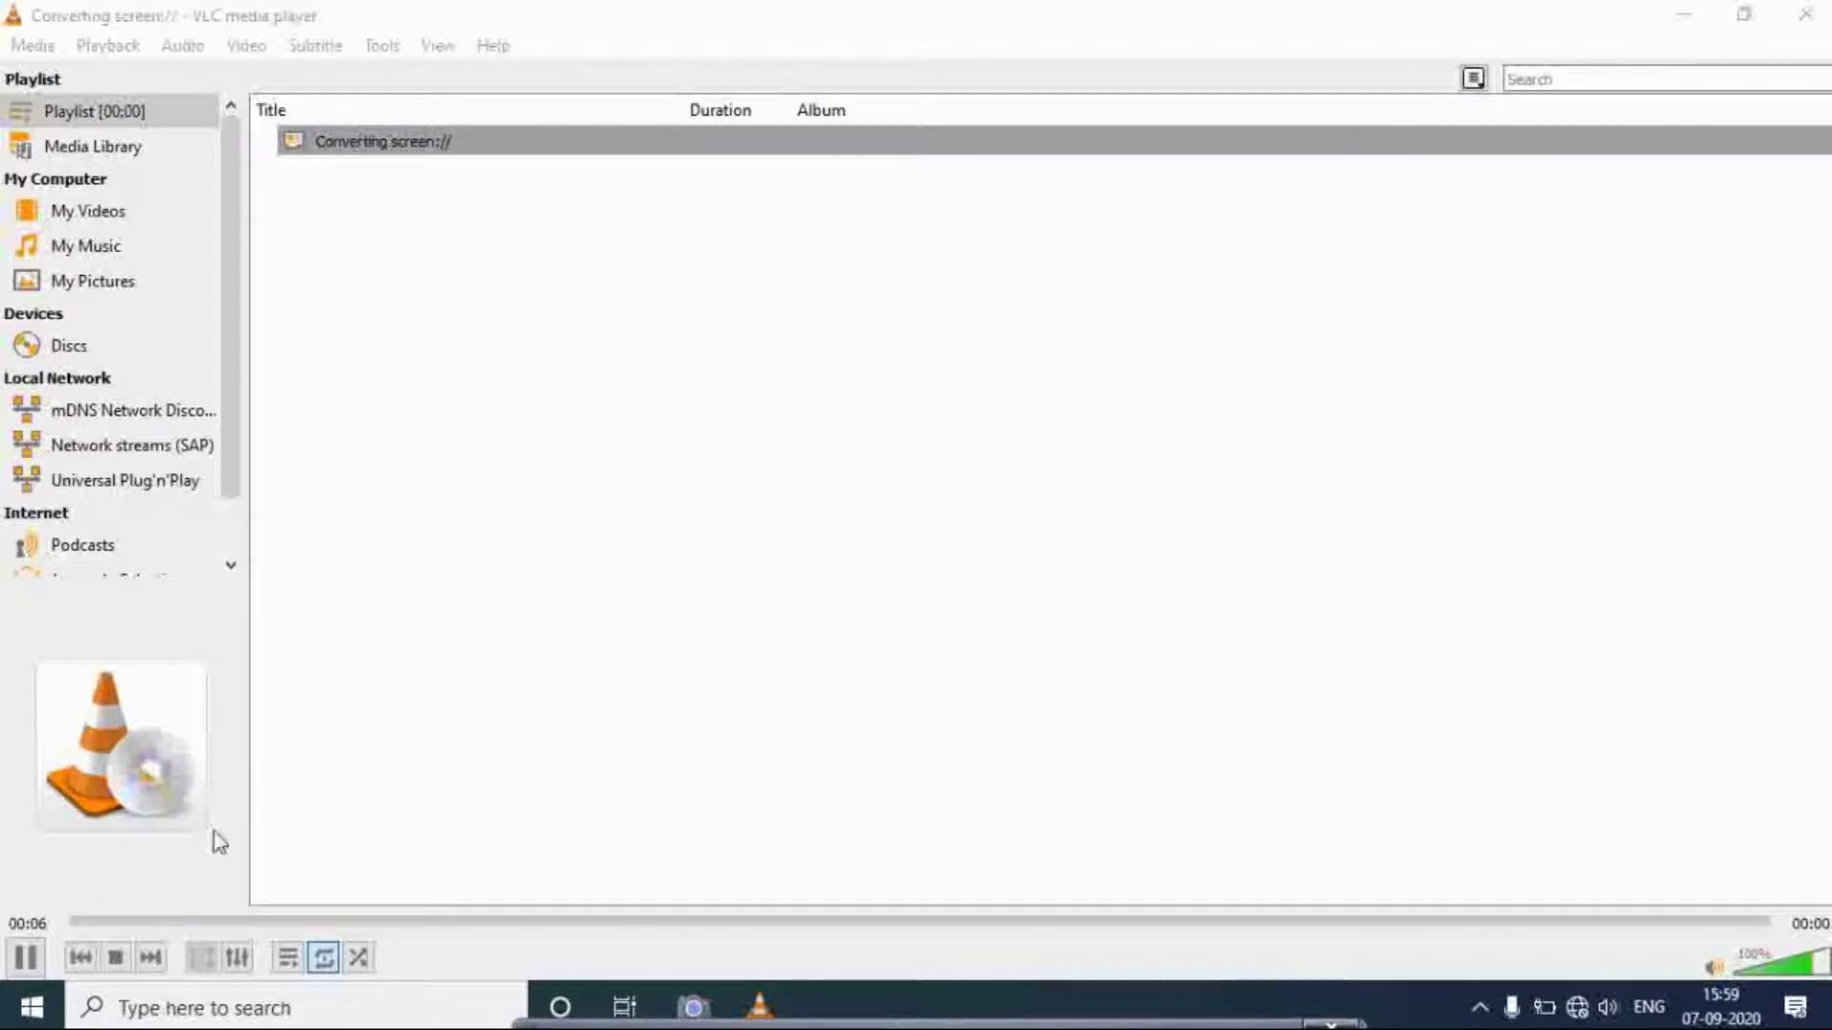
left_click(1681, 17)
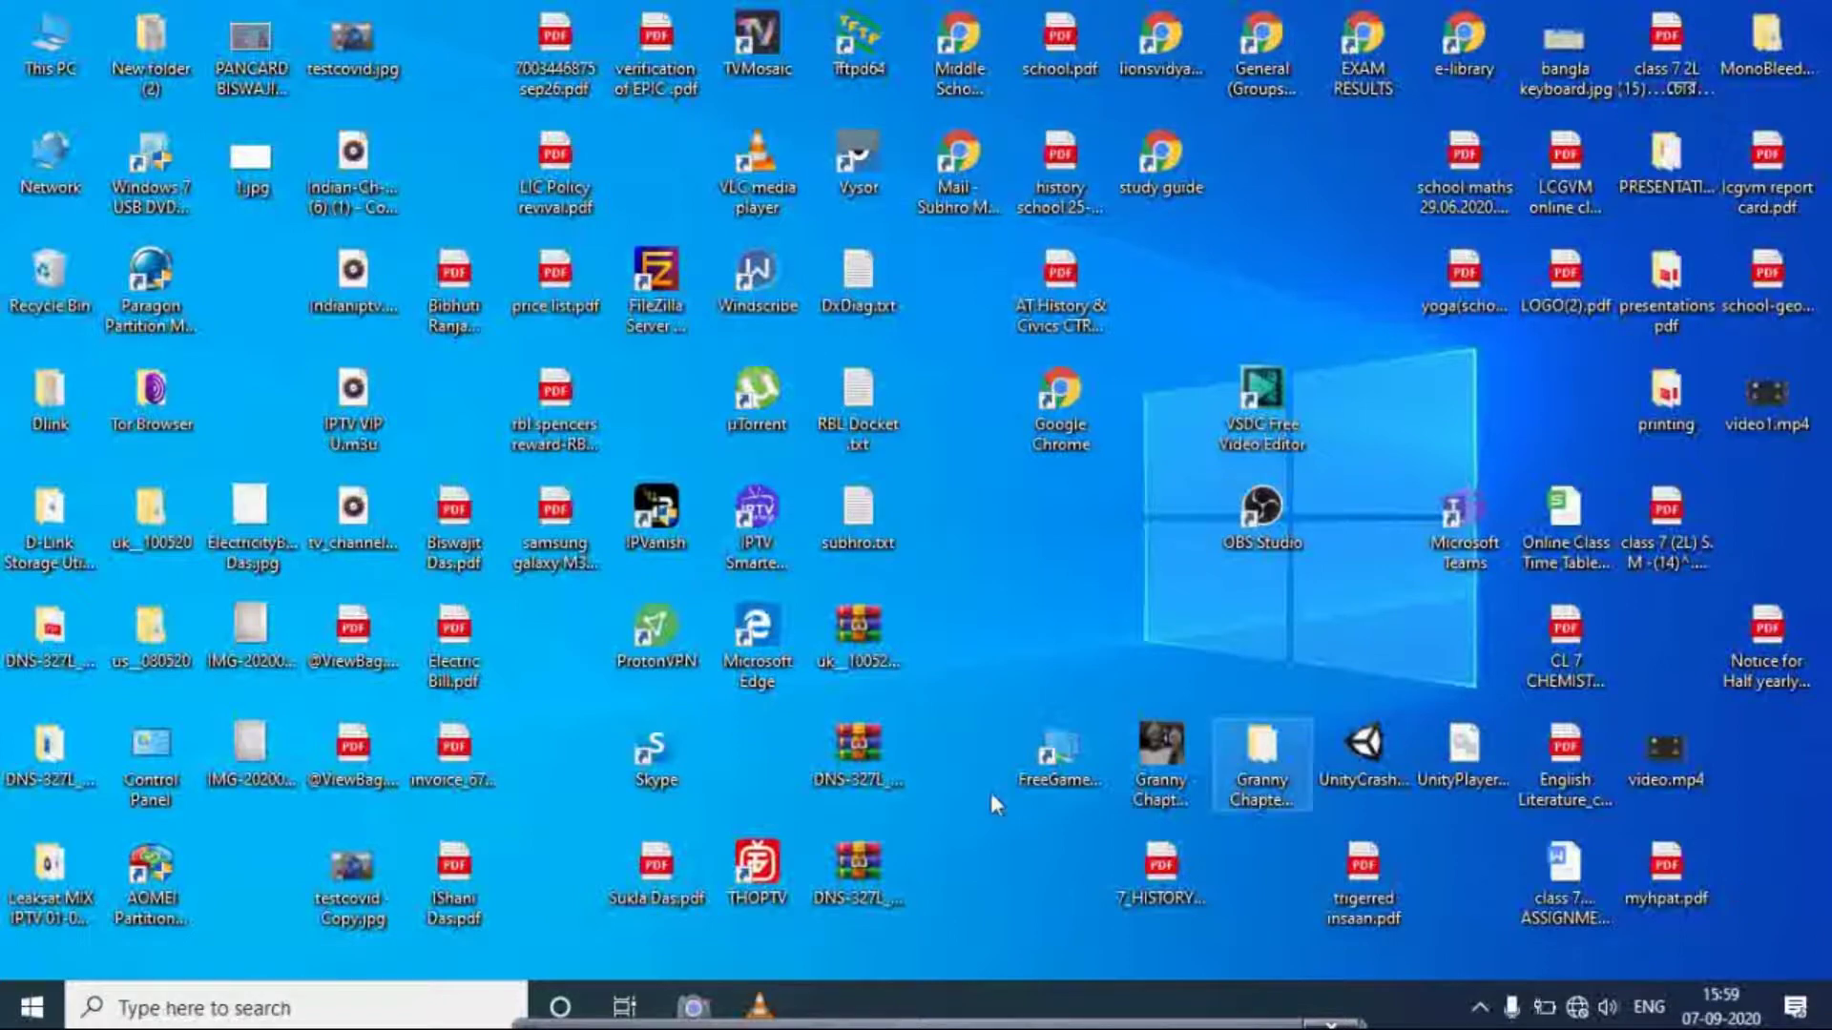
left_click(759, 1001)
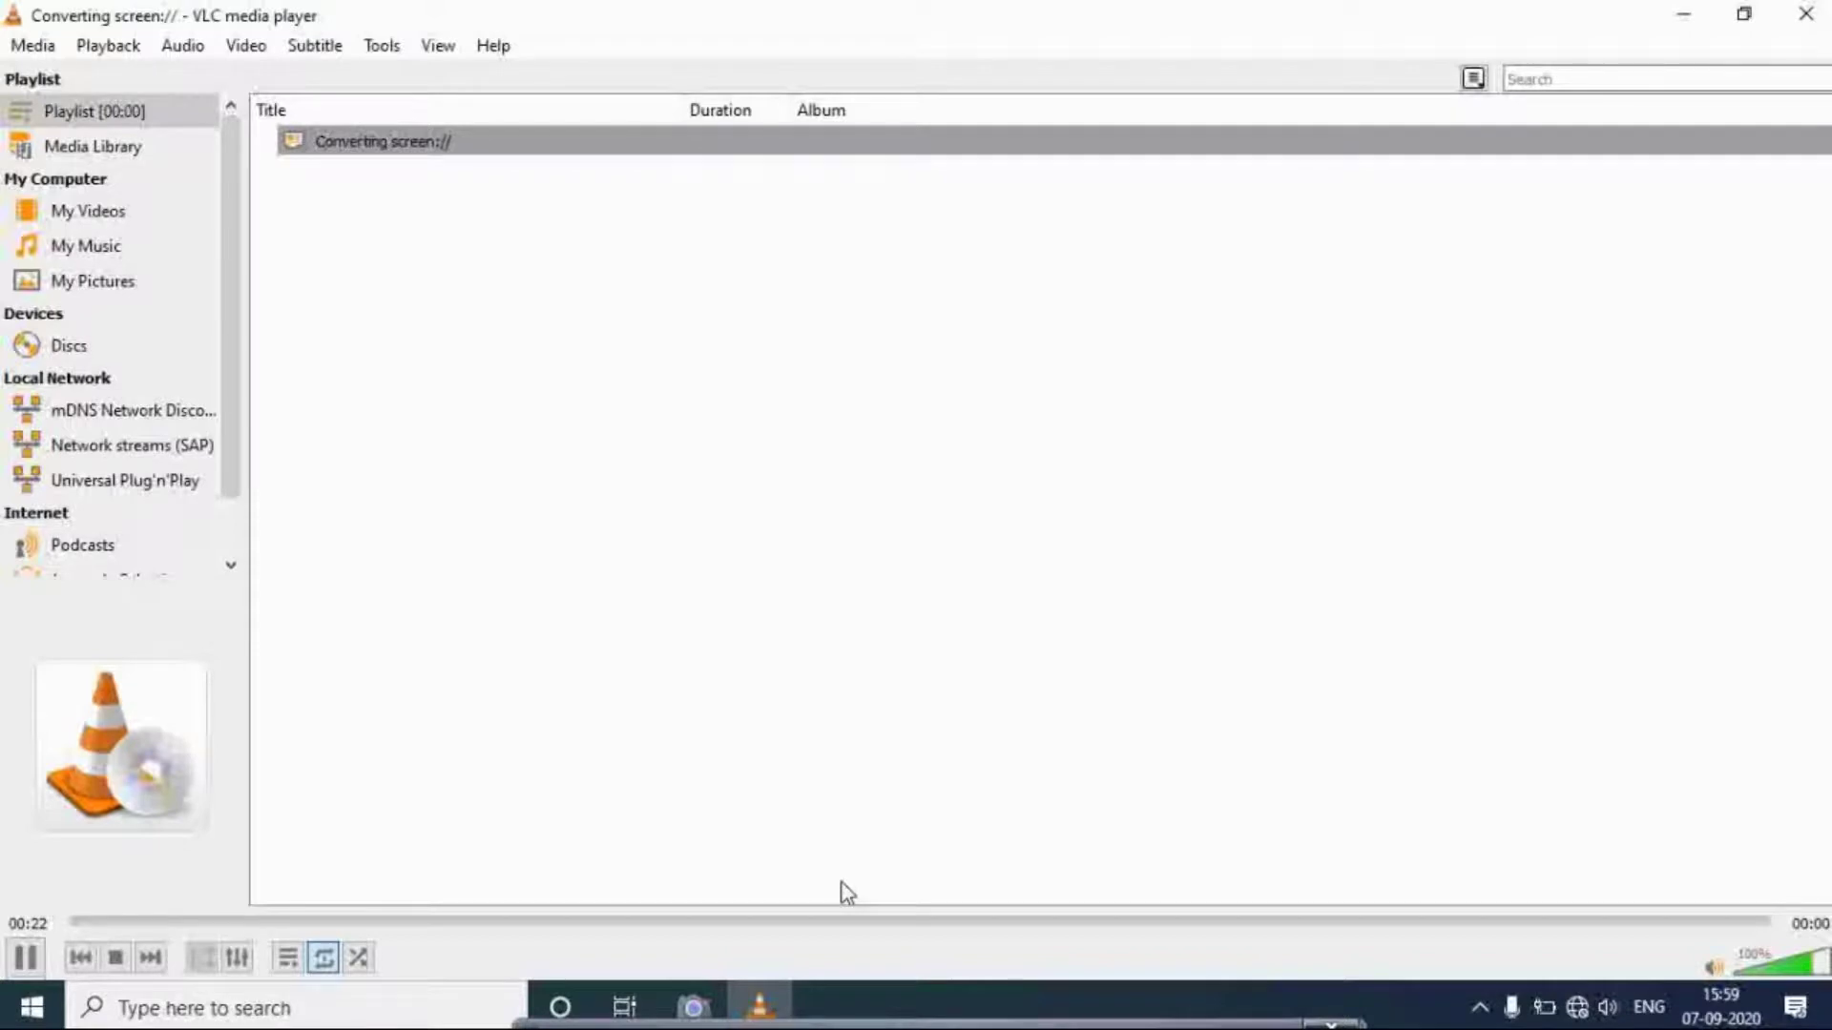
left_click(117, 958)
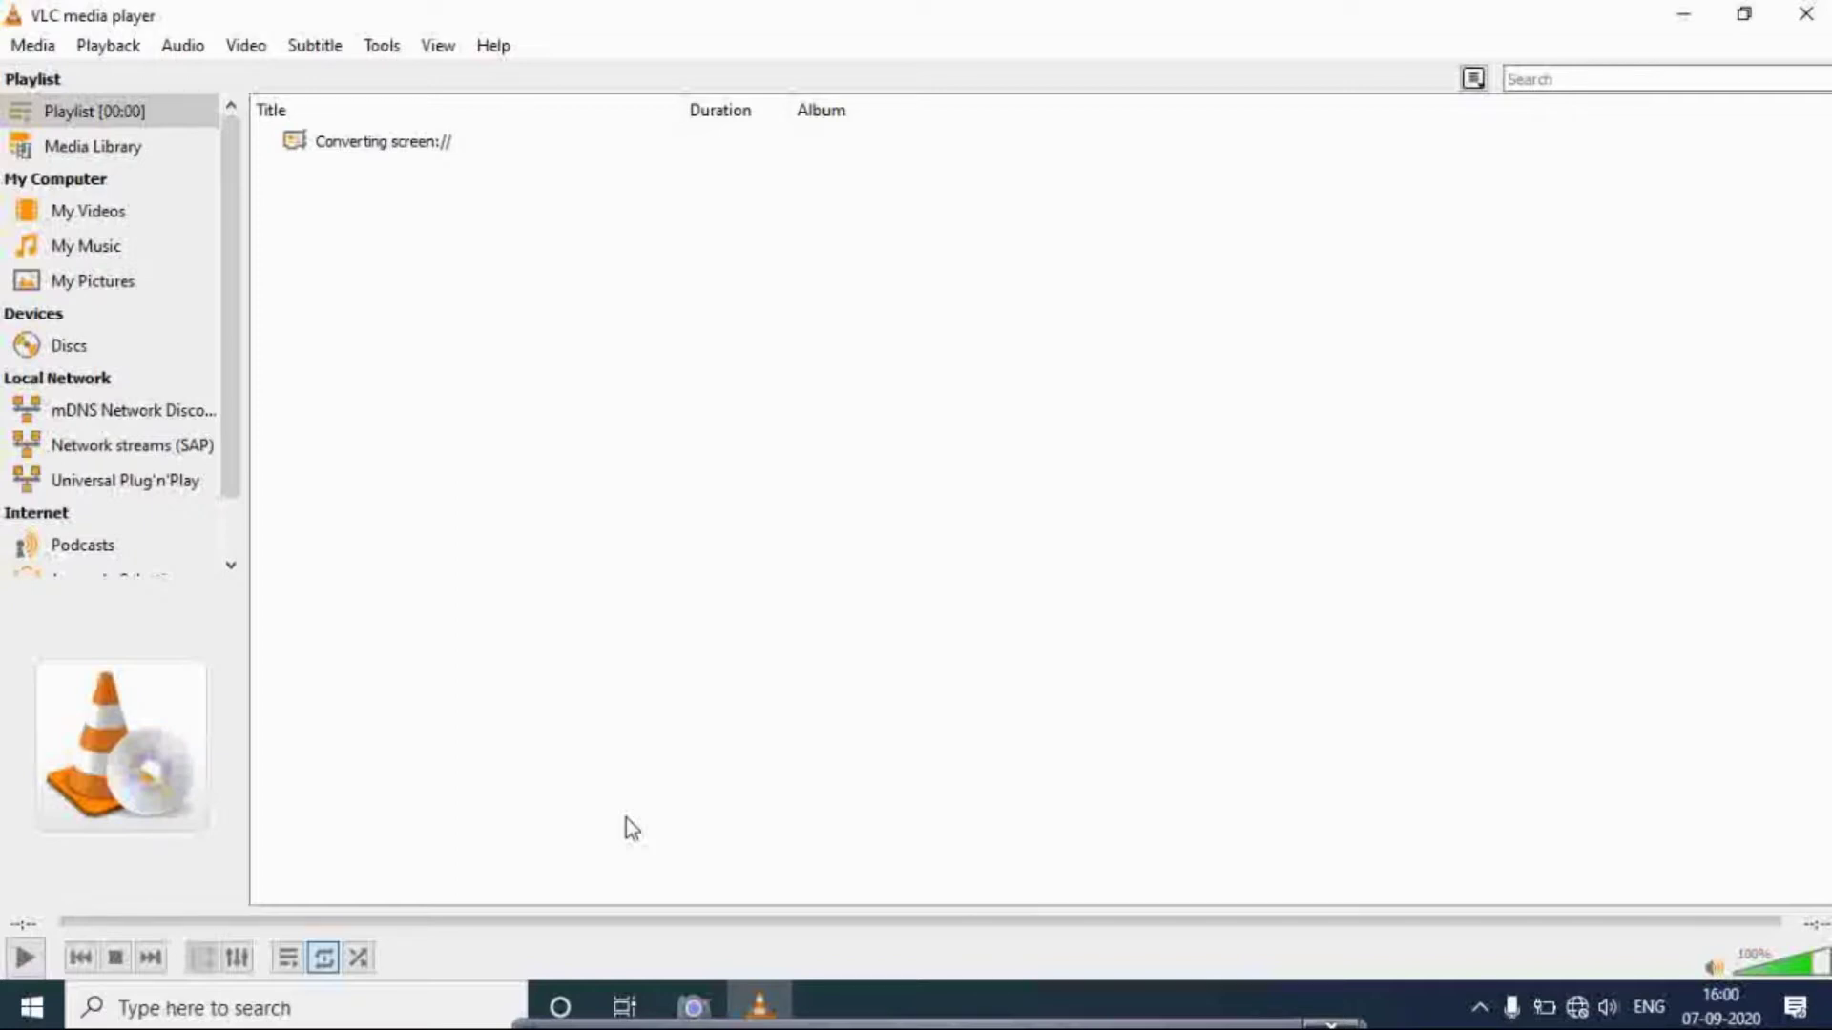
- Switch to File Explorer, play vlc record demo.mp4 from the Videos folder in full screen, and close the playback
left_click(1681, 11)
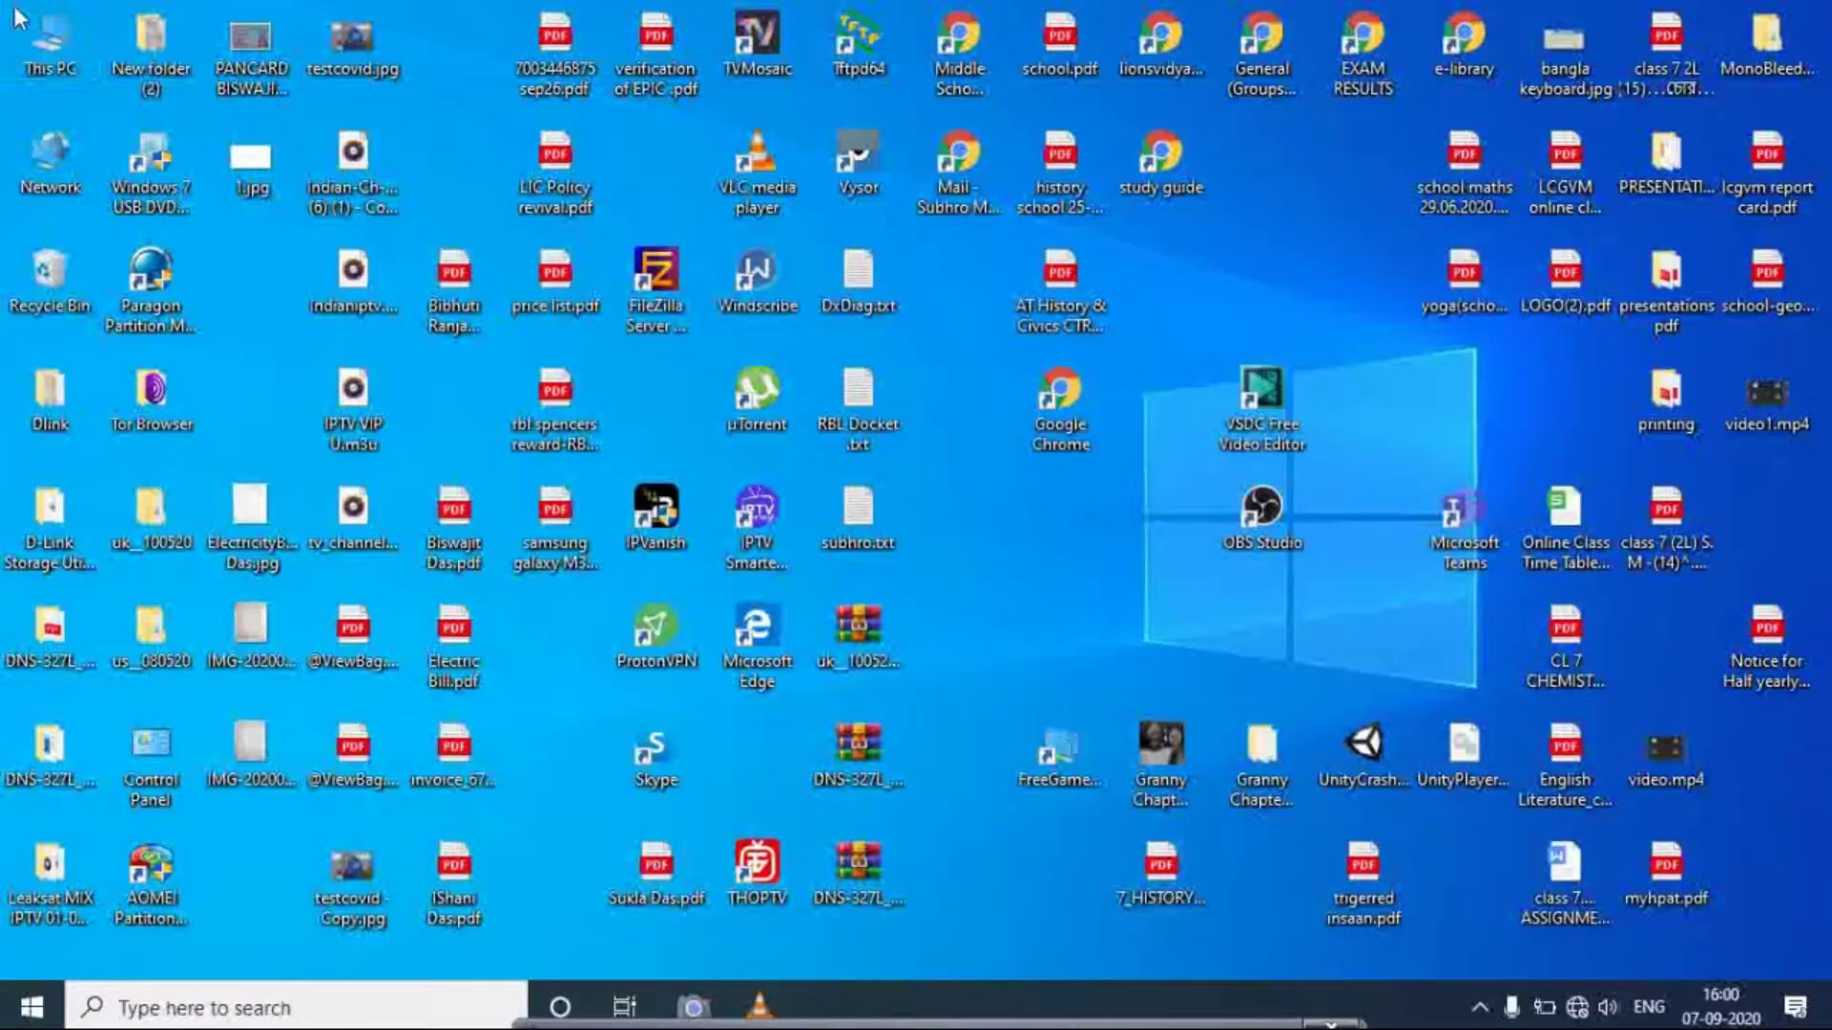
double_click(43, 36)
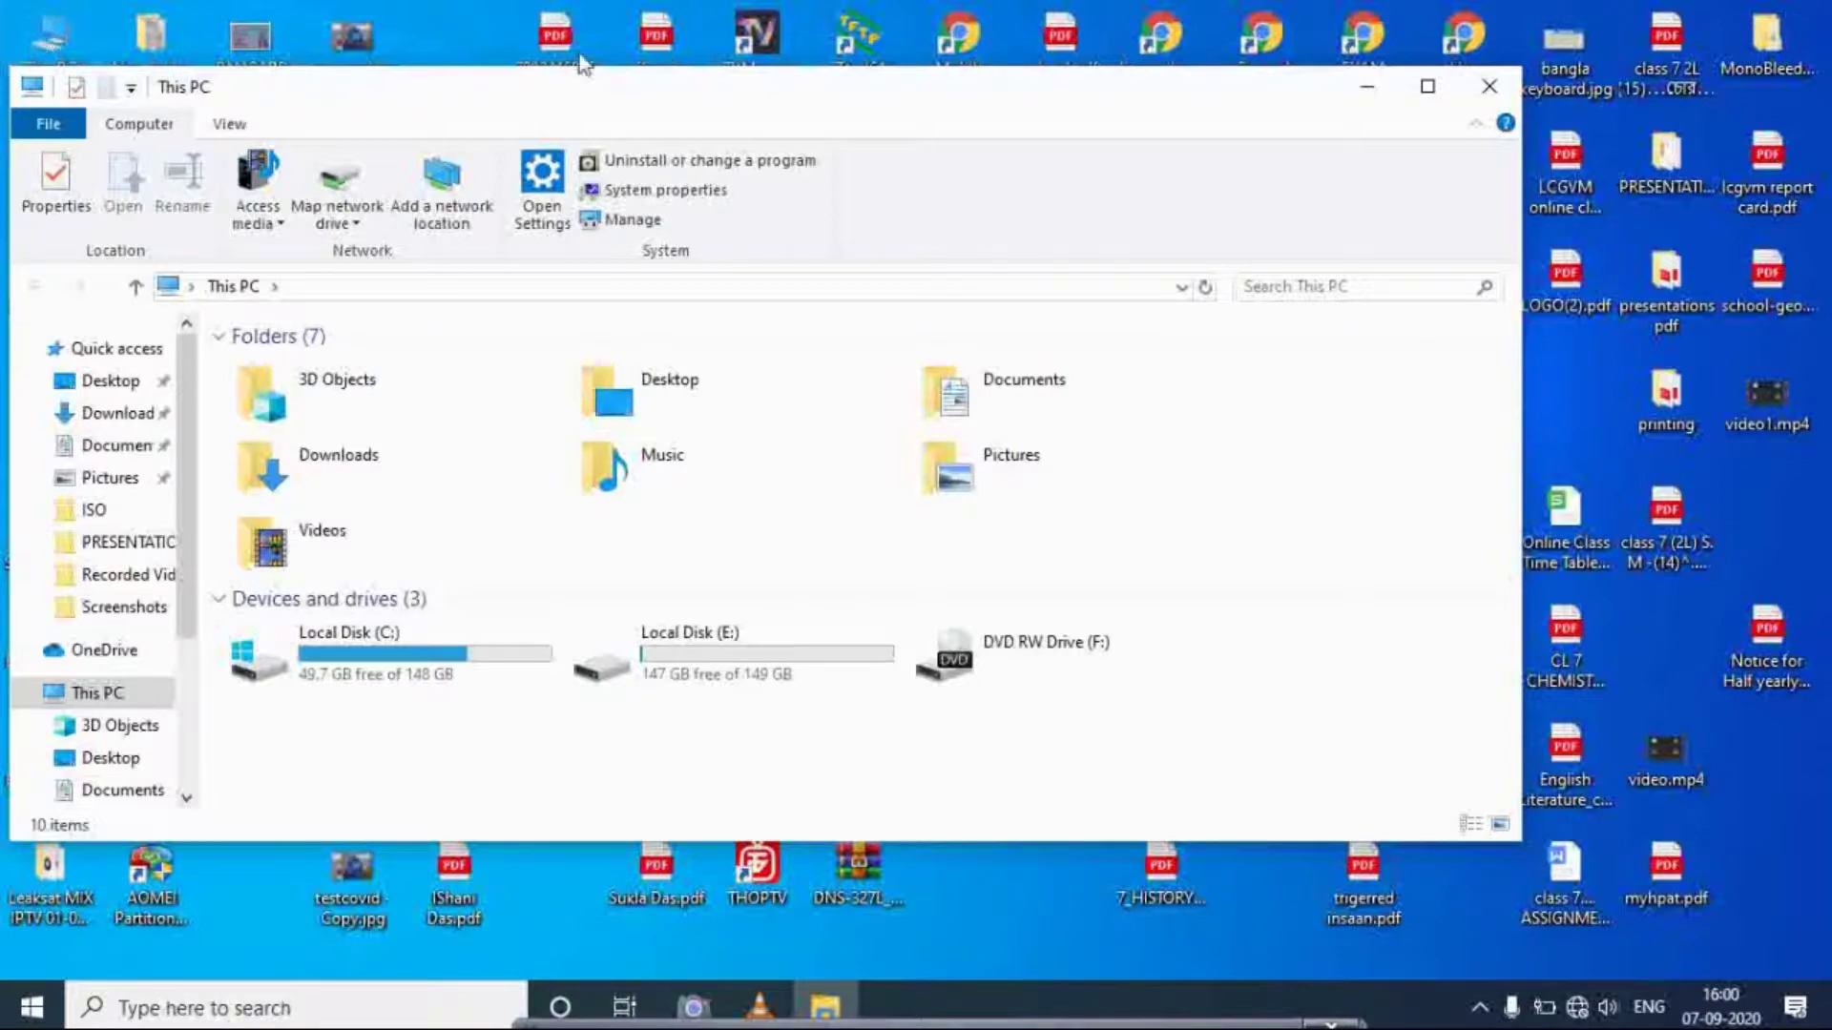
double_click(398, 552)
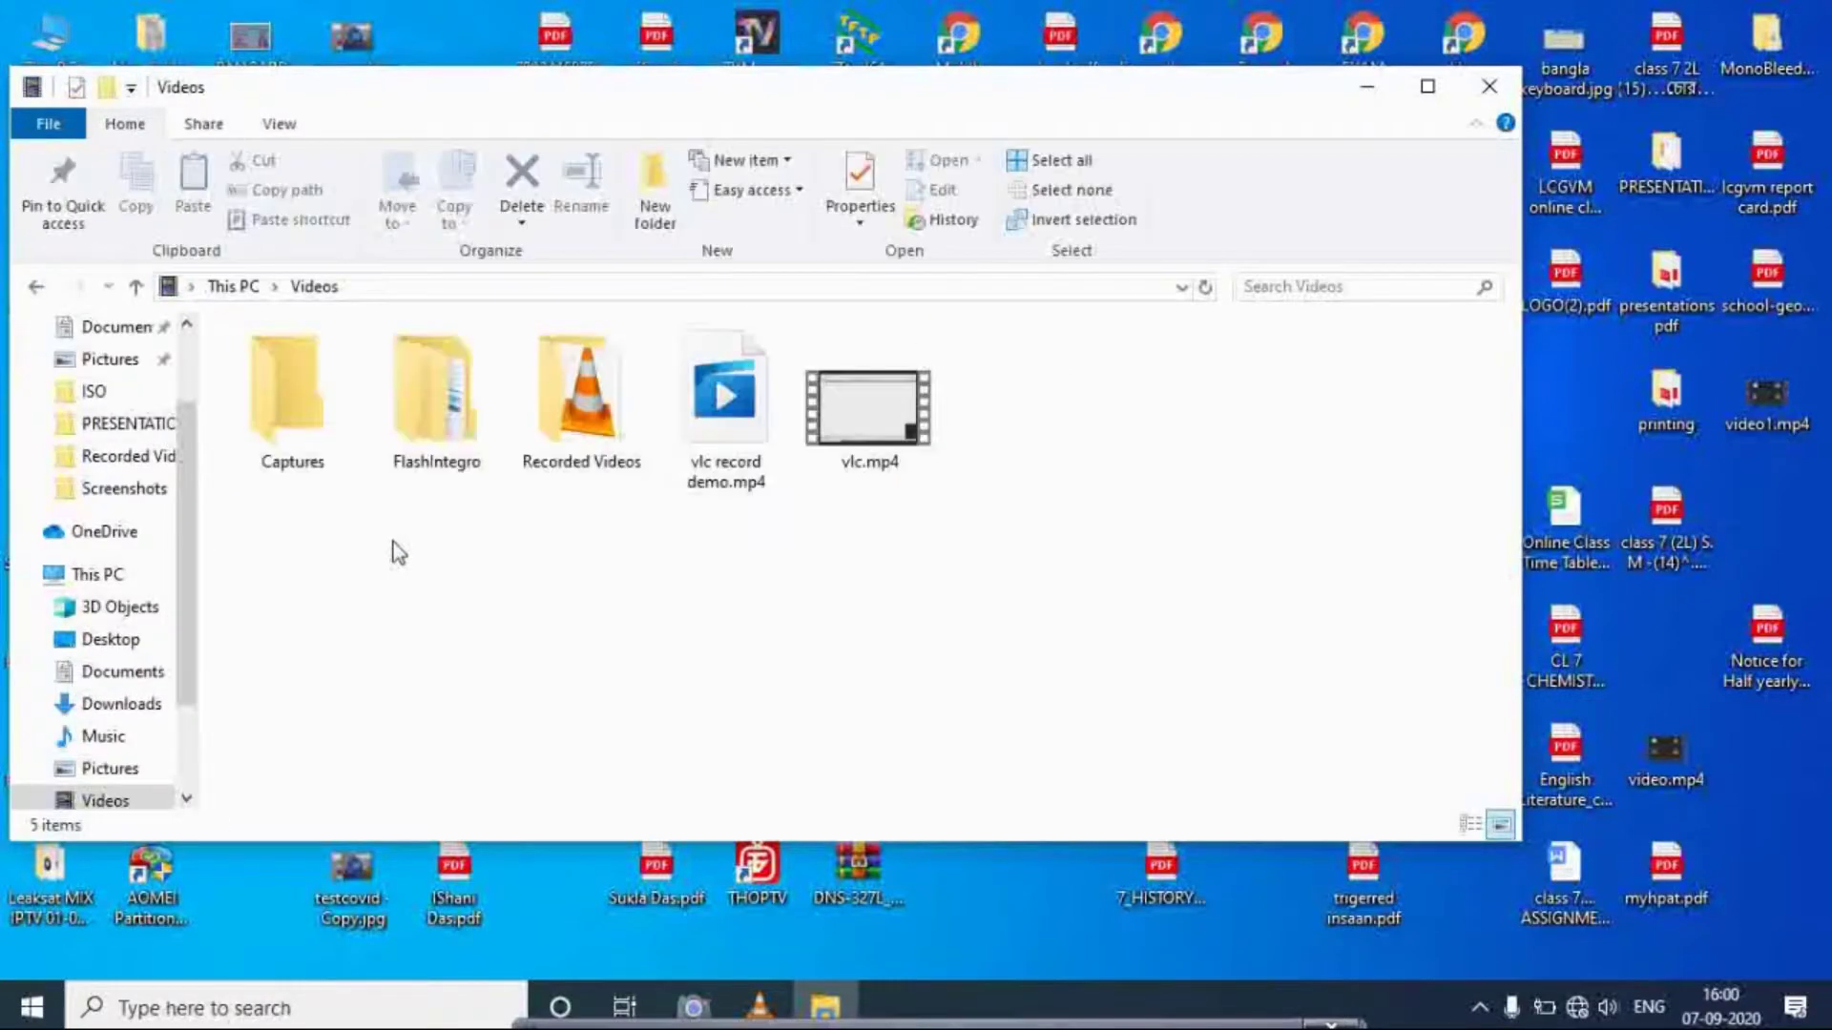
double_click(737, 441)
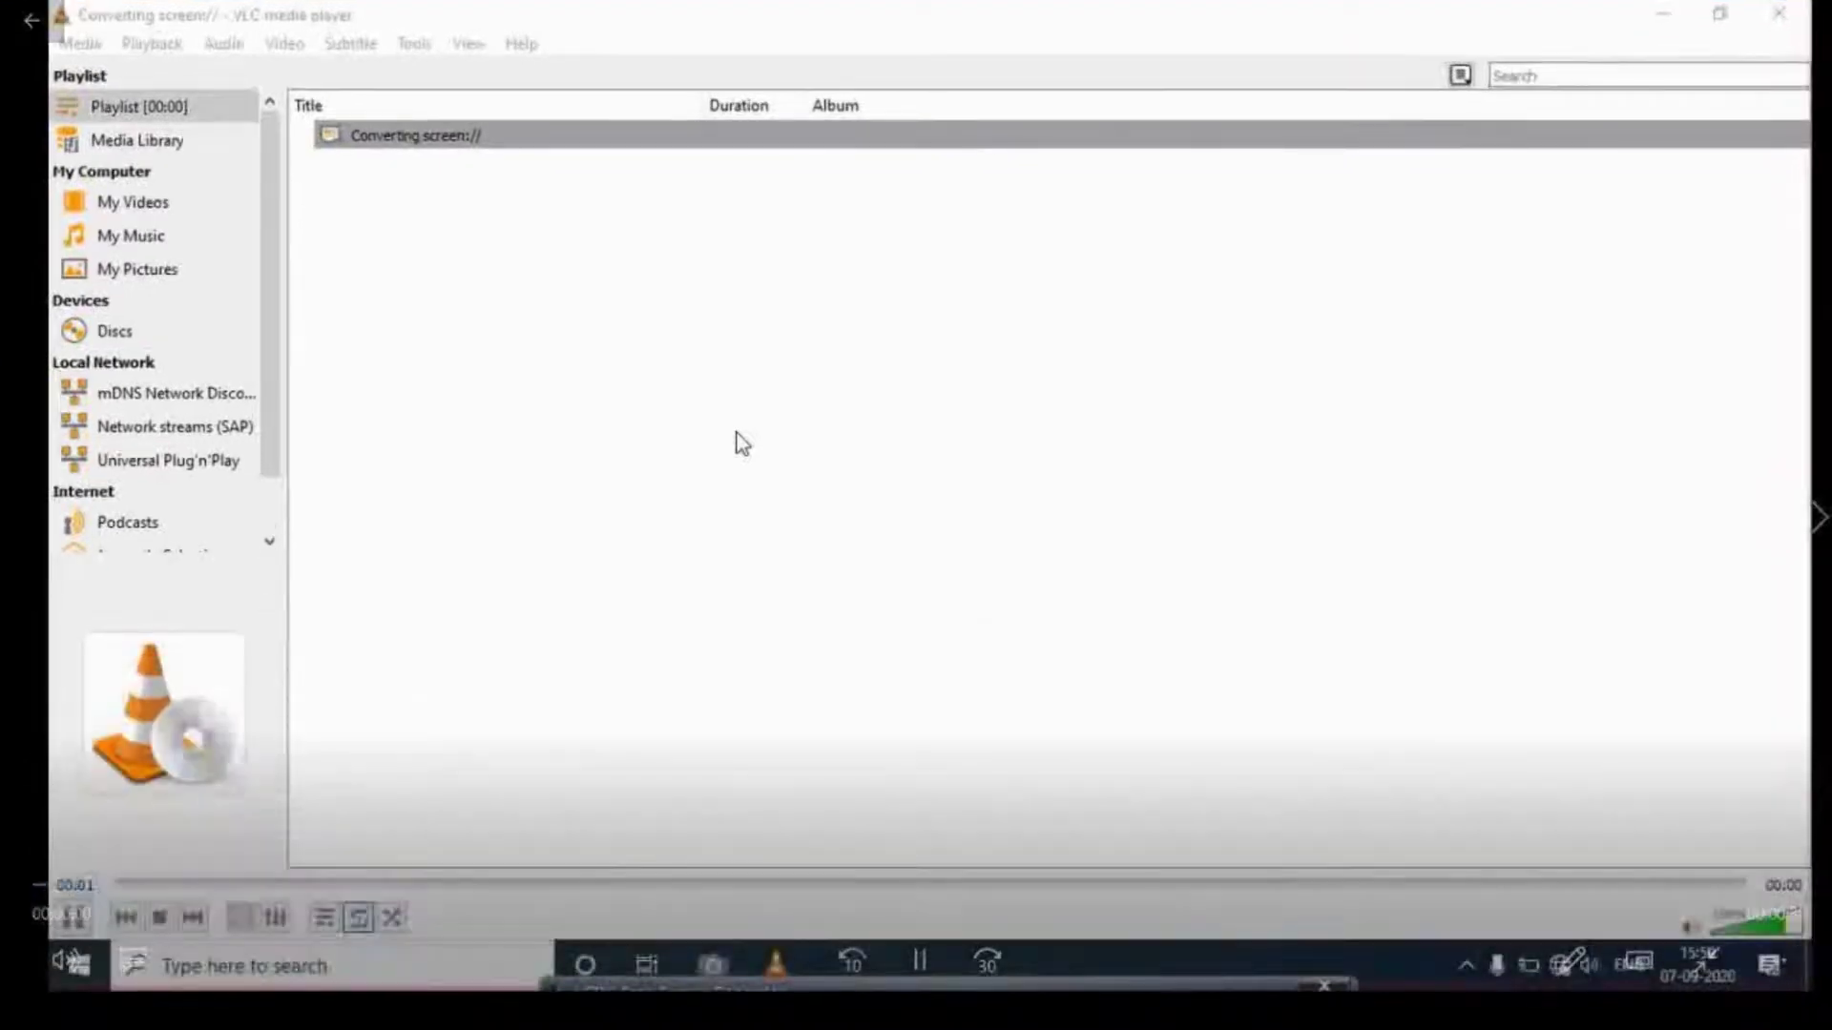
double_click(740, 442)
mouse_move(323, 204)
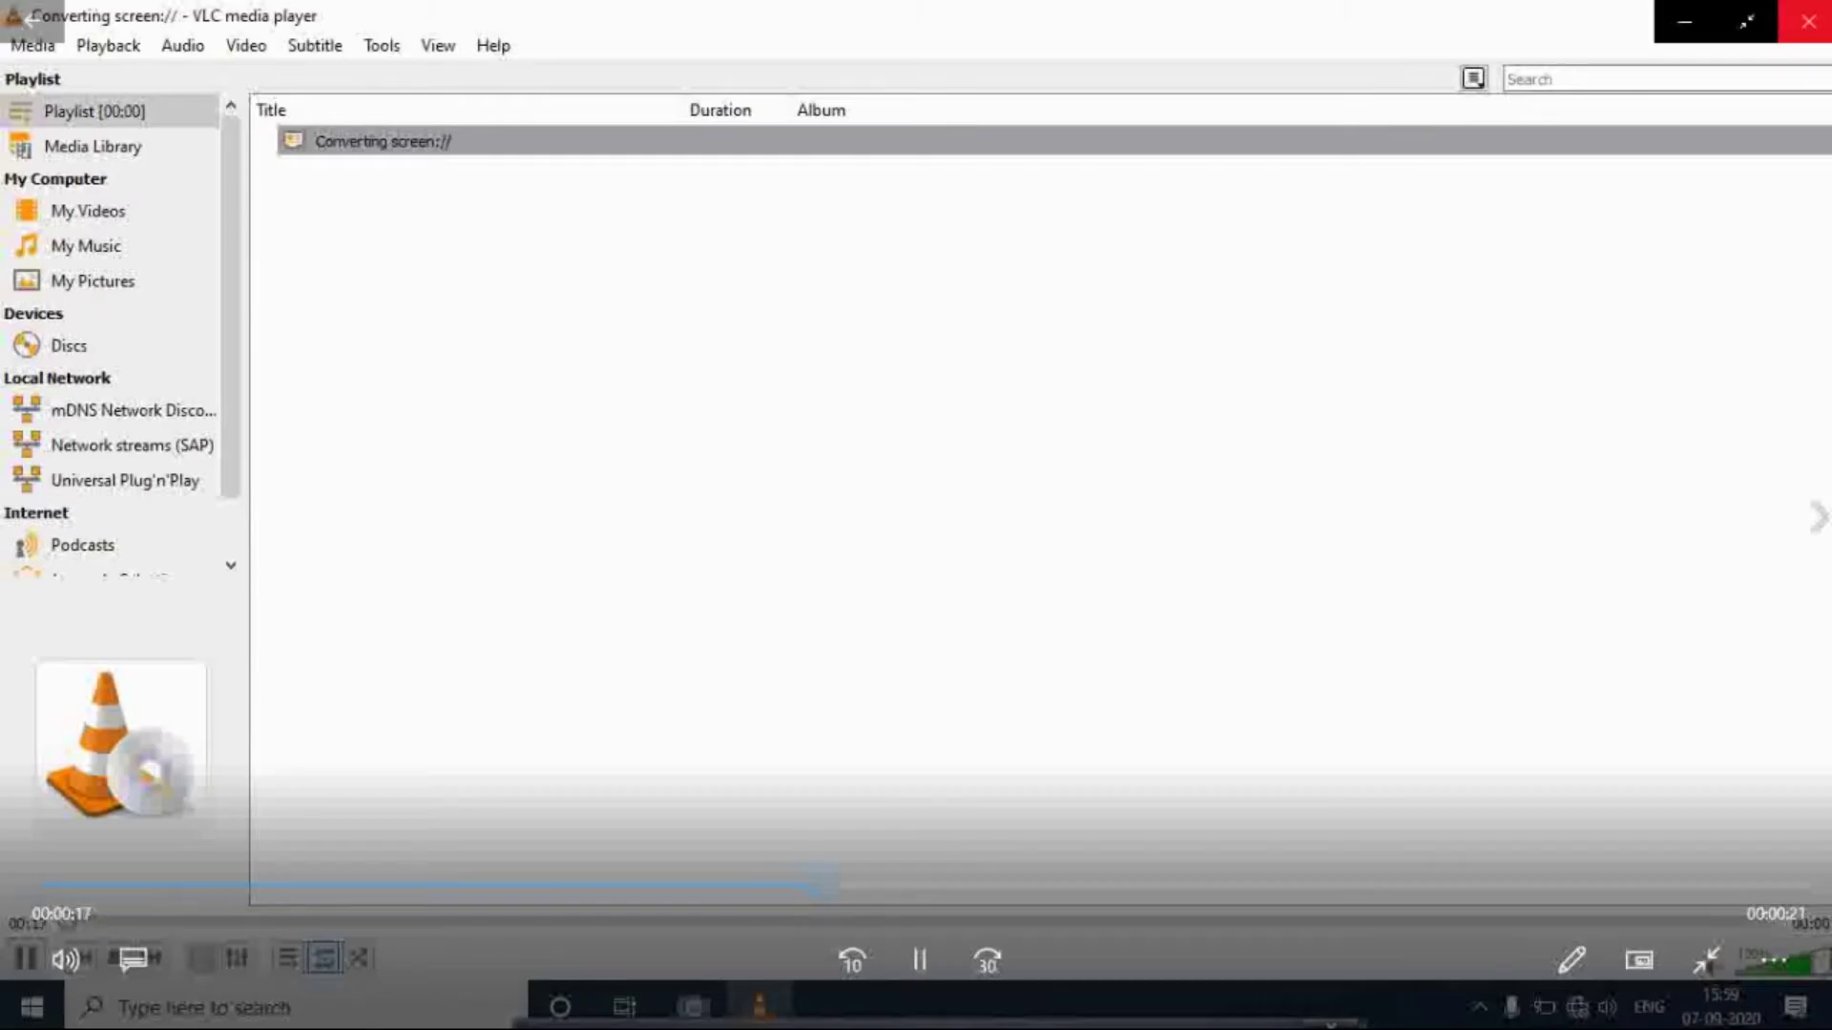
left_click(1808, 21)
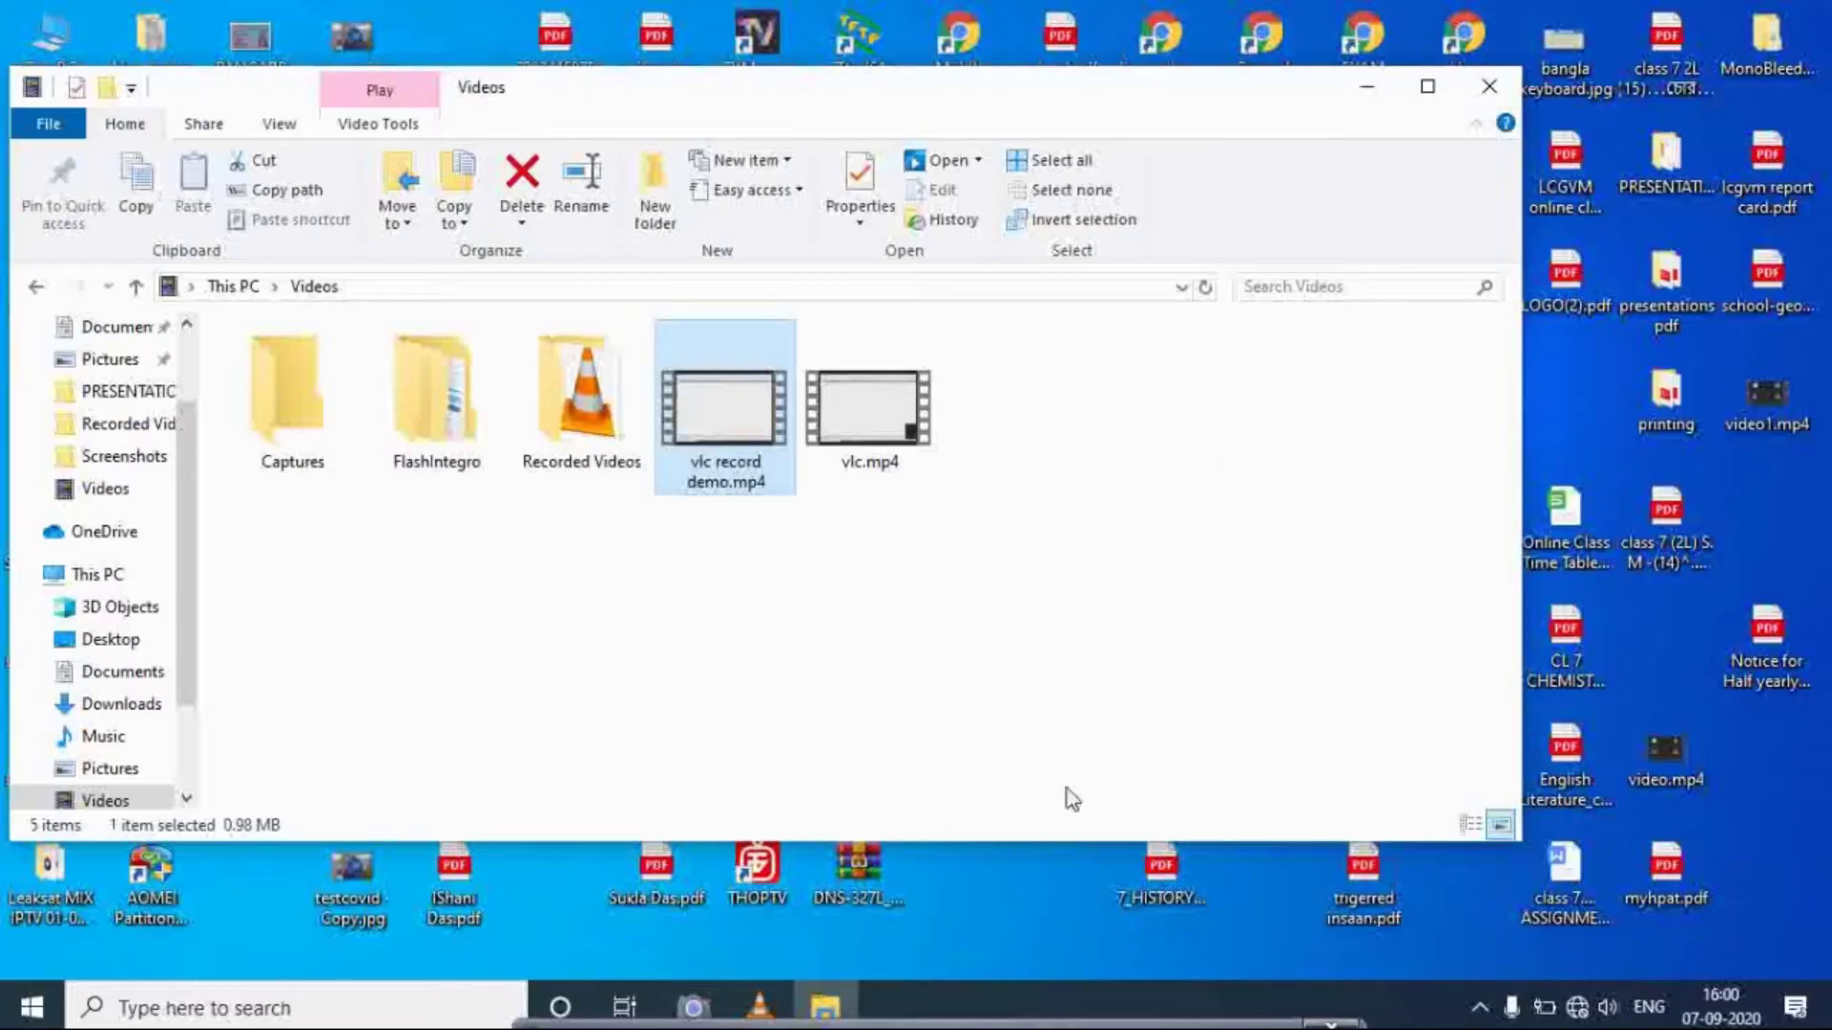
left_click(758, 1009)
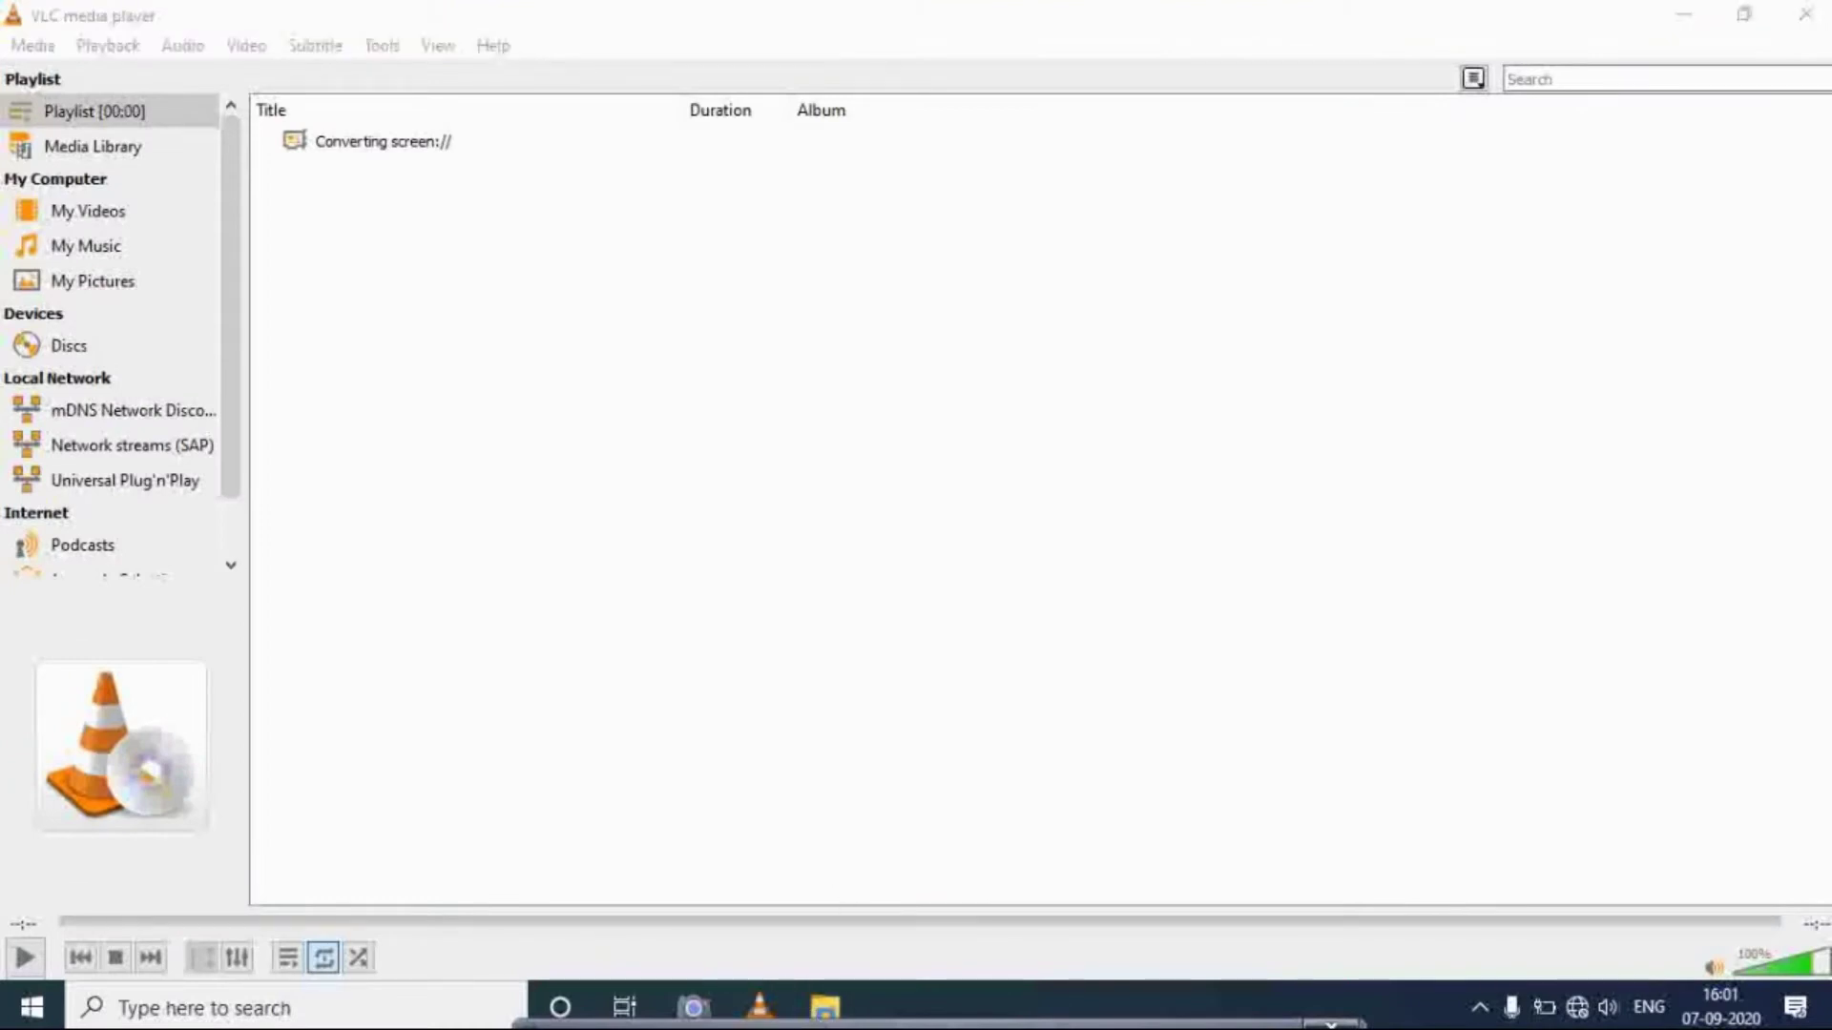
left_click_drag(965, 806, 969, 703)
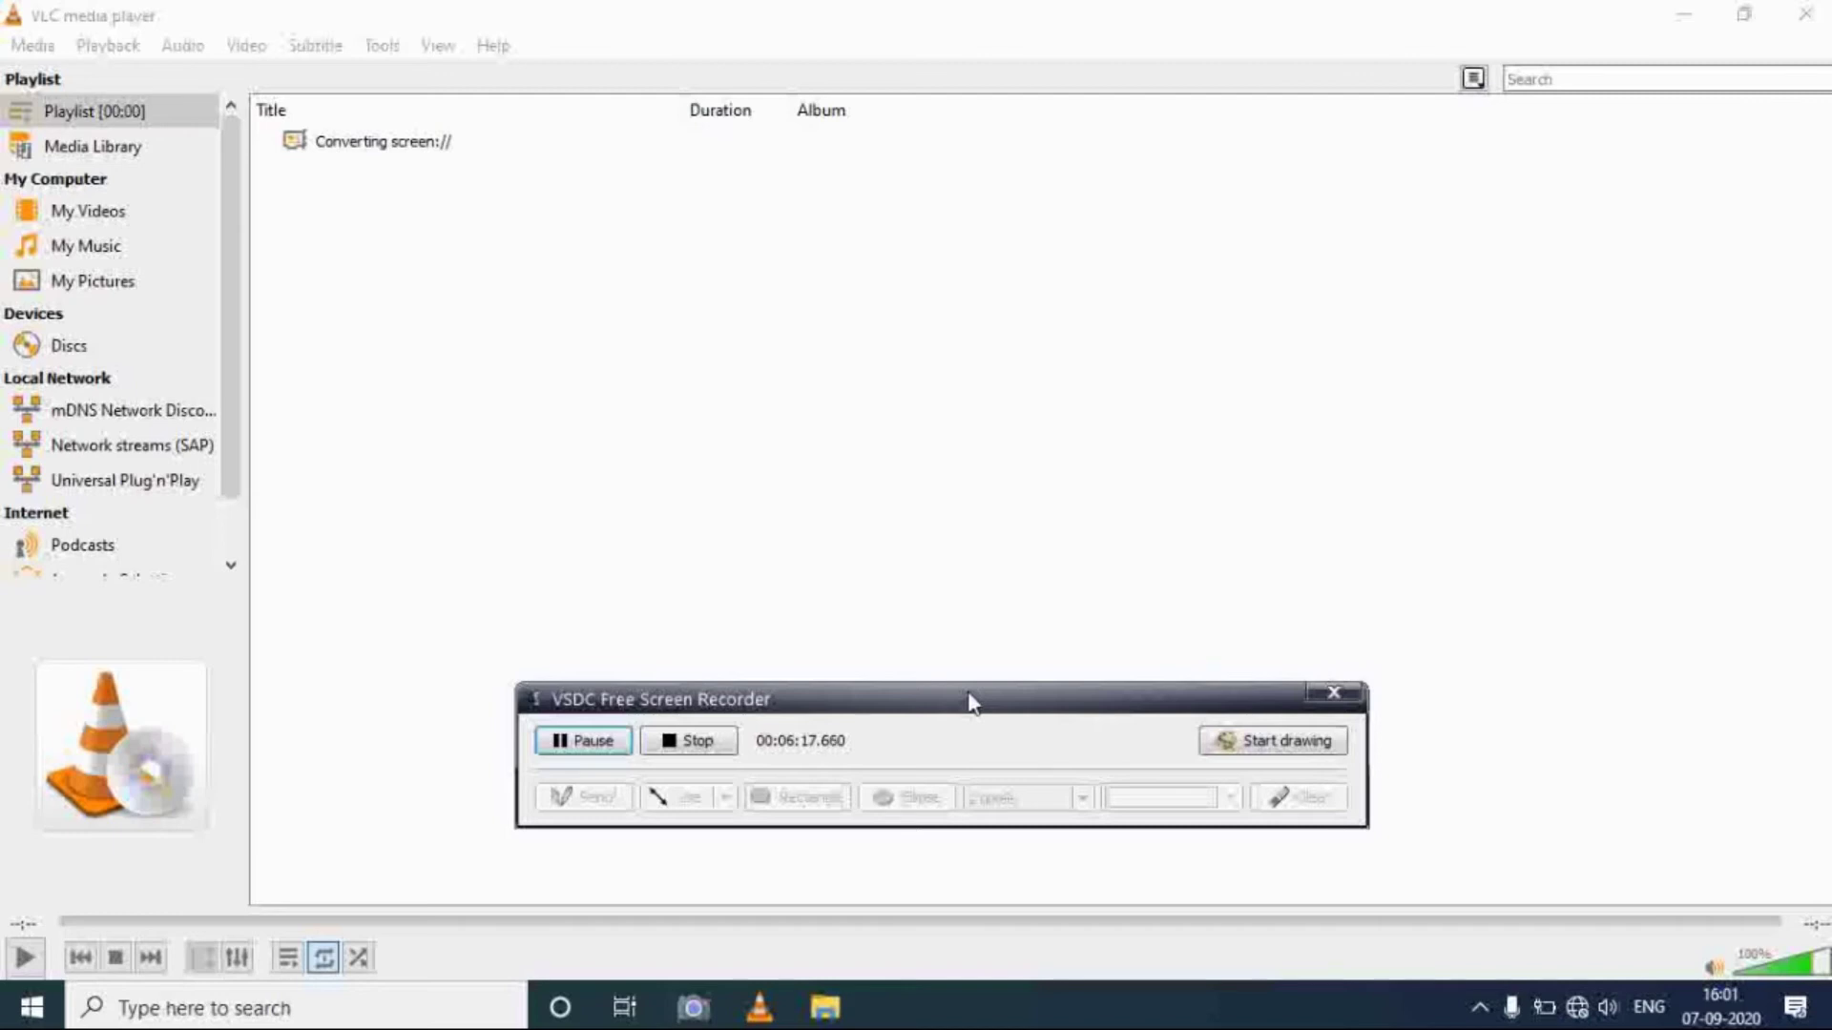
left_click(695, 740)
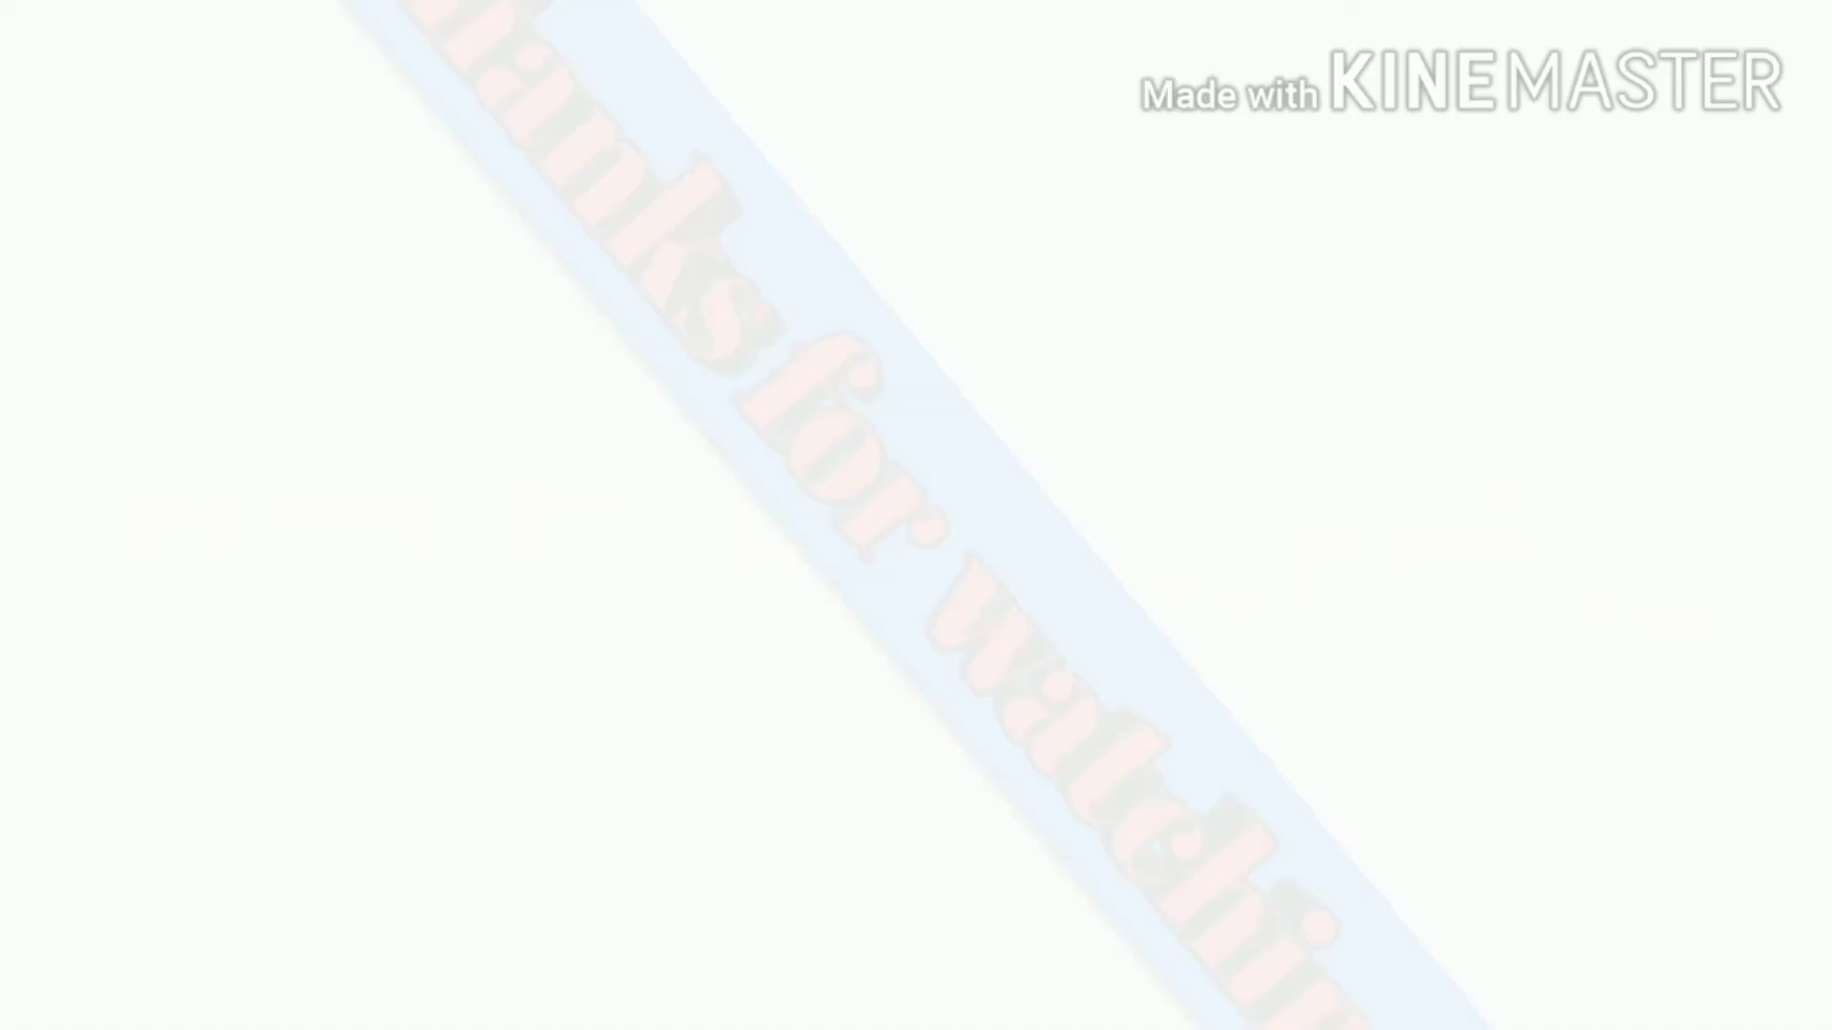